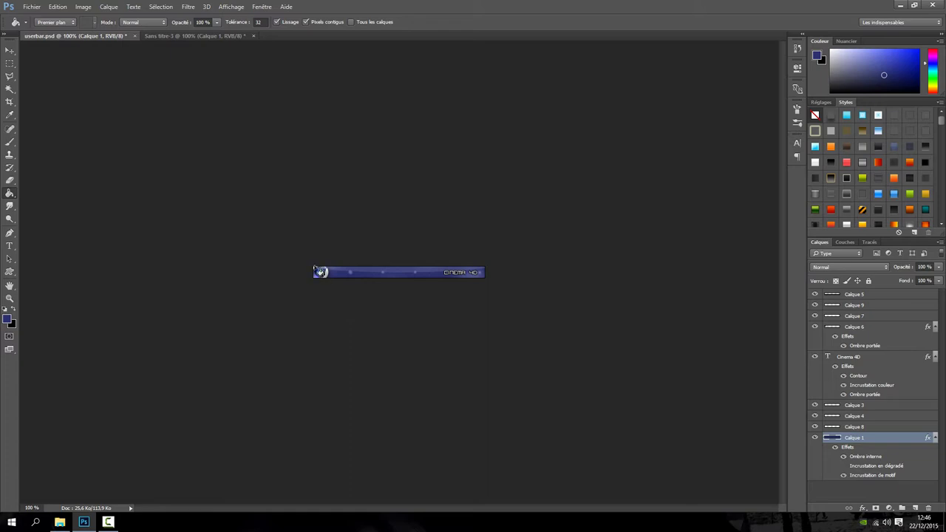
- Create a transparent 350 × 25 pixel document, Sans titre-4, keeping the width at 350
click(10, 63)
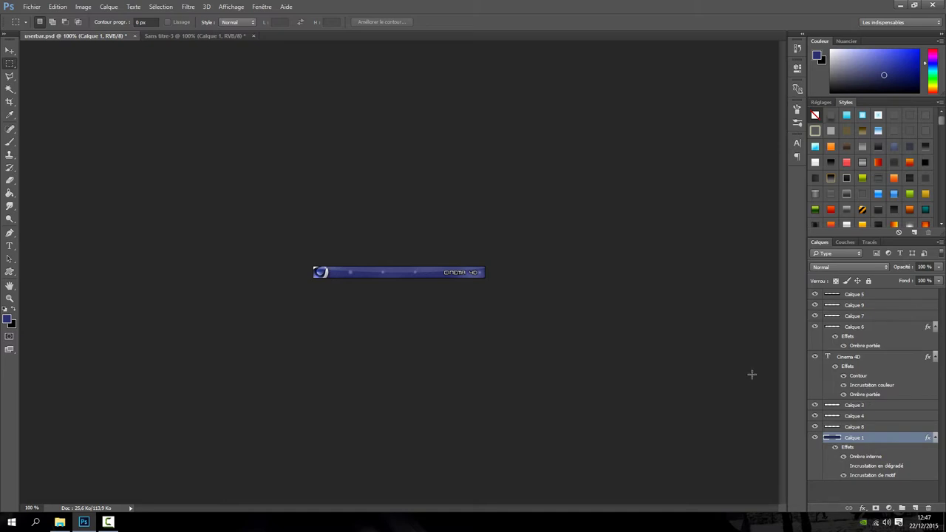
click(32, 6)
click(40, 16)
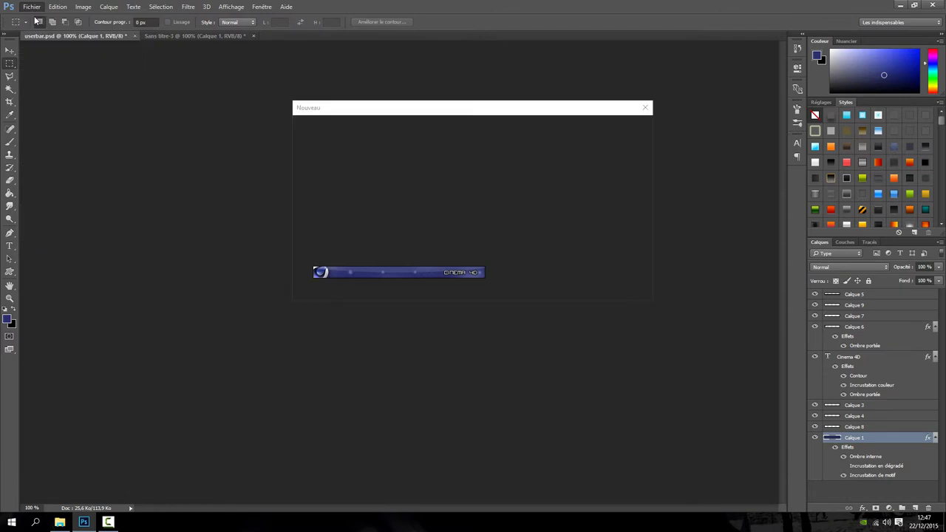
click(407, 171)
drag(406, 172, 384, 174)
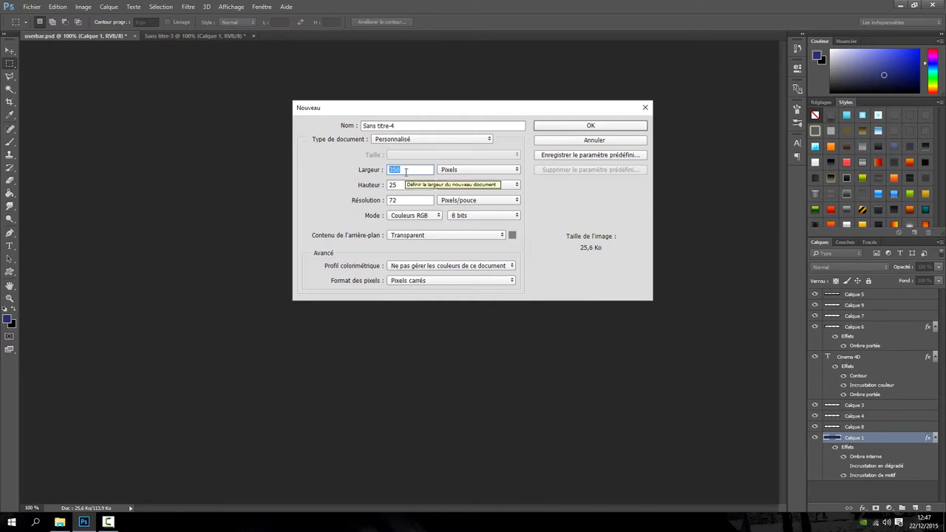
click(406, 171)
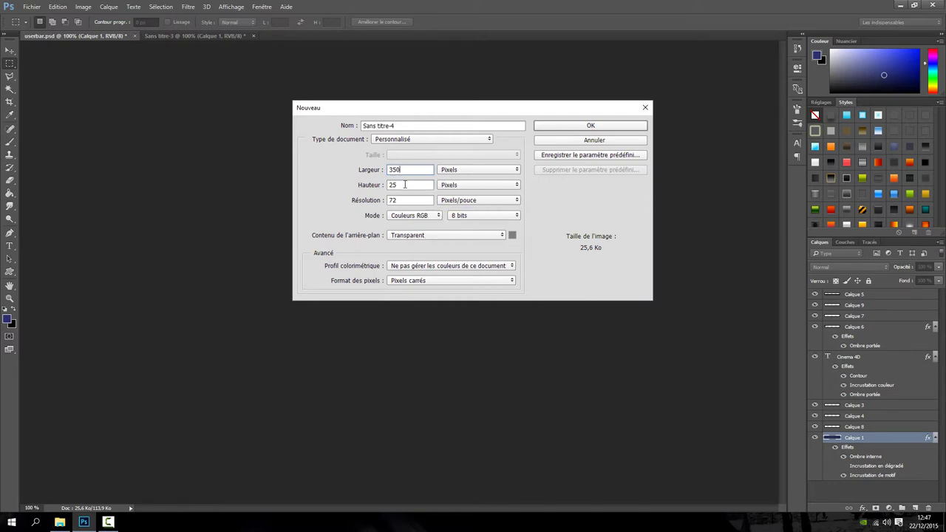
click(572, 129)
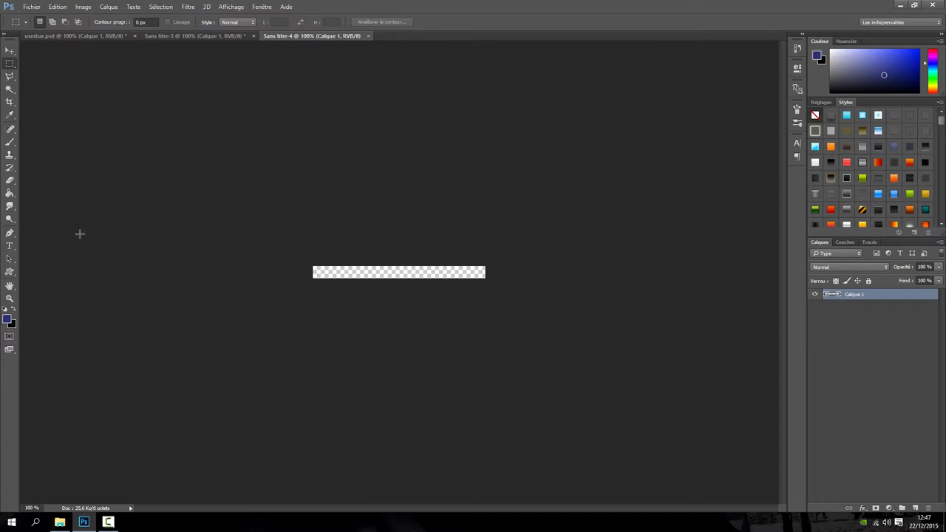
- Fill the empty strip with dark blue #2b306d using the Paint Bucket
click(10, 194)
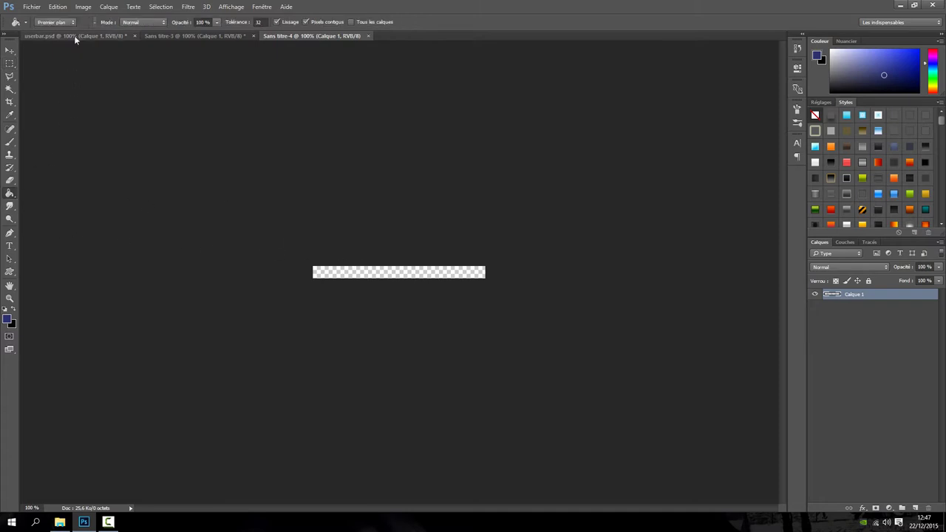
click(74, 36)
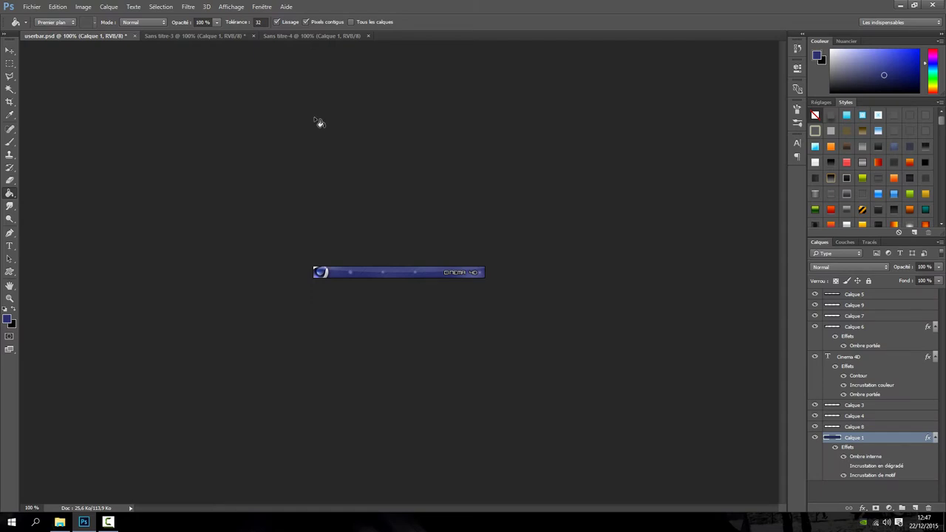
click(287, 38)
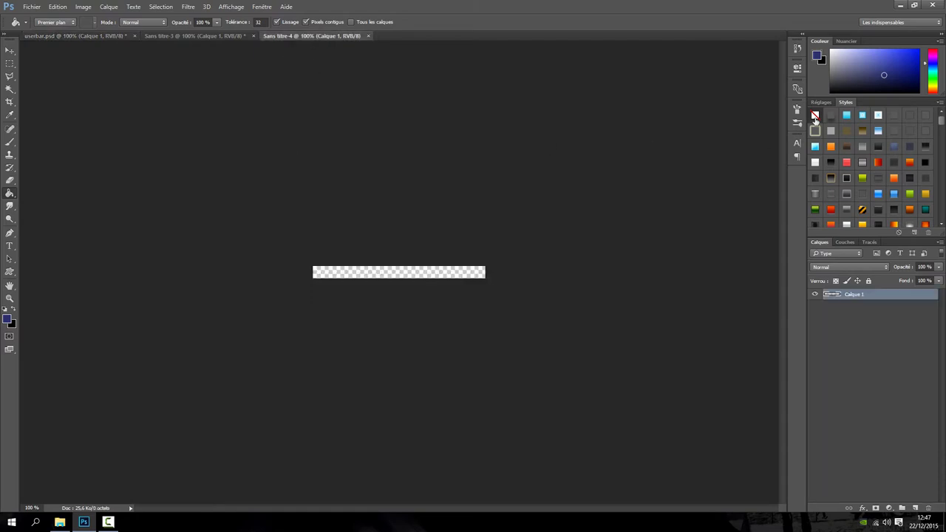
click(818, 57)
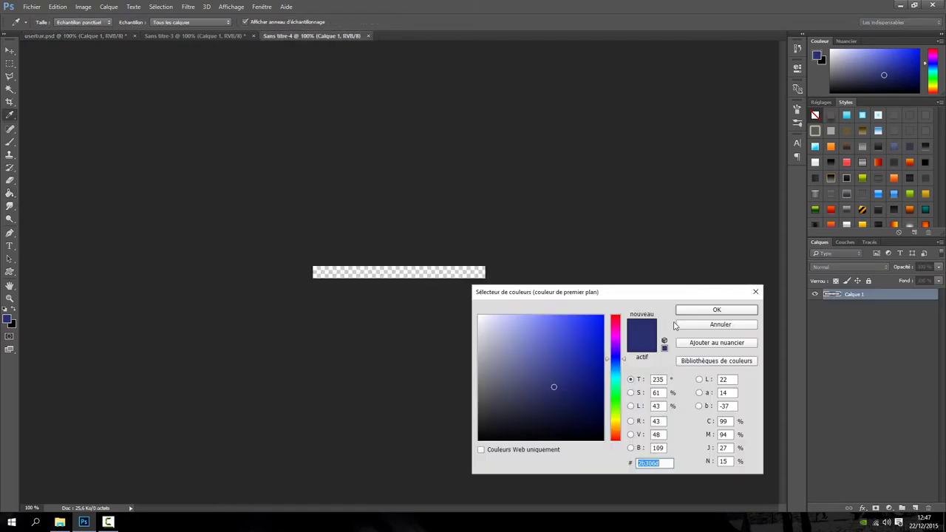
click(584, 389)
click(567, 382)
click(702, 325)
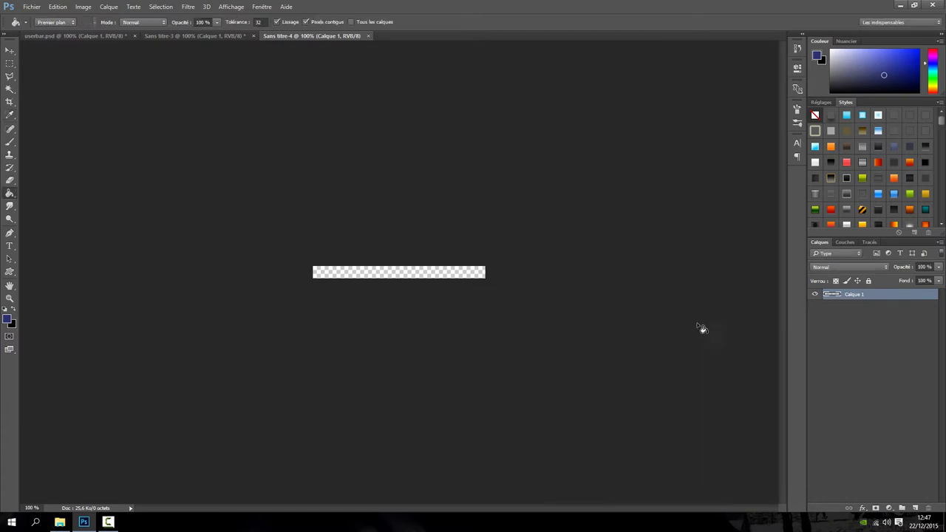
click(396, 274)
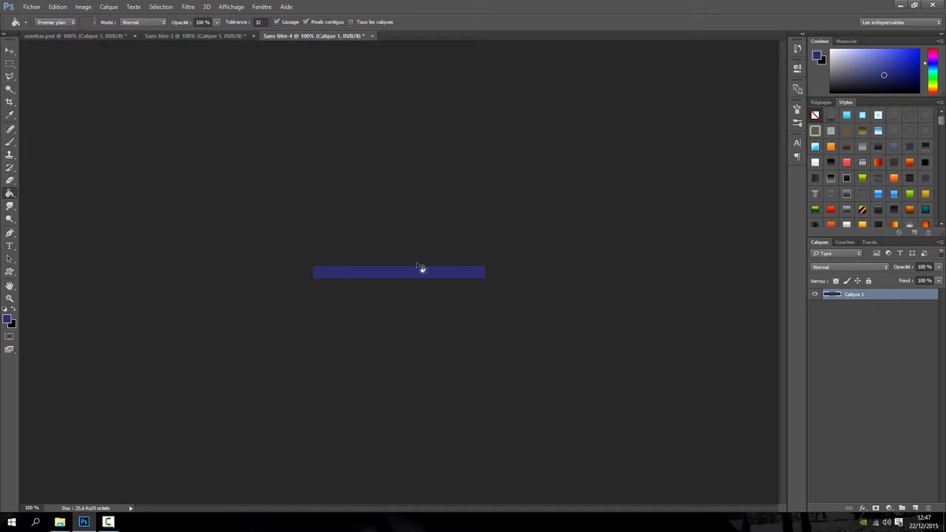
- Create a new transparent document with width set to 25, making a 25 × 25 px tile
click(33, 8)
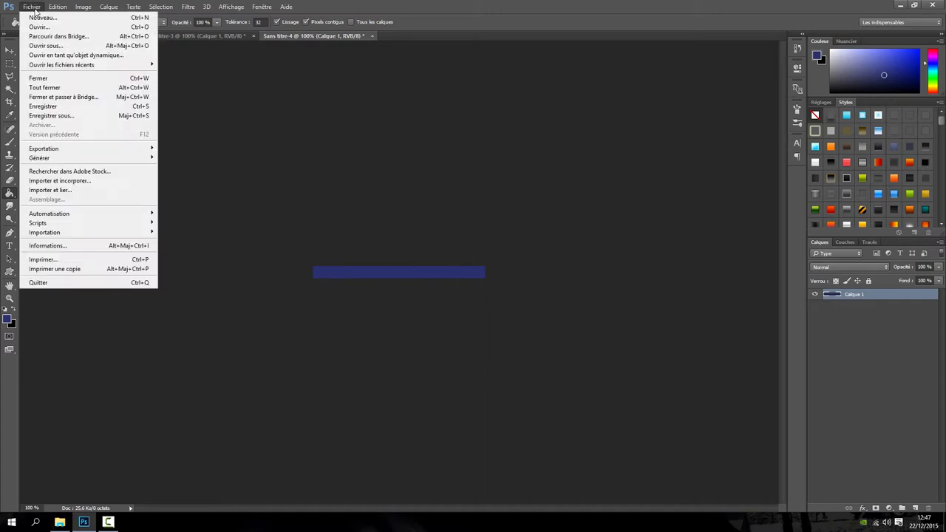
click(40, 17)
double_click(399, 169)
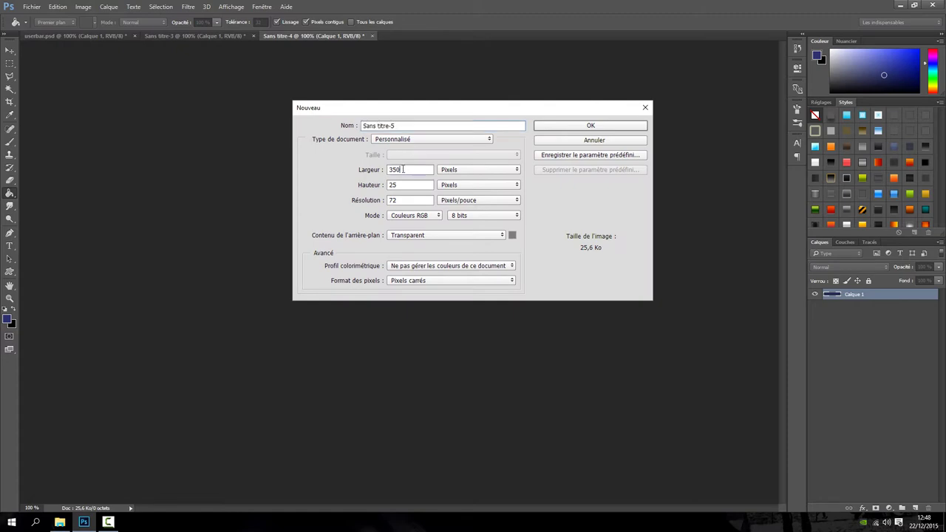
text(25)
click(563, 130)
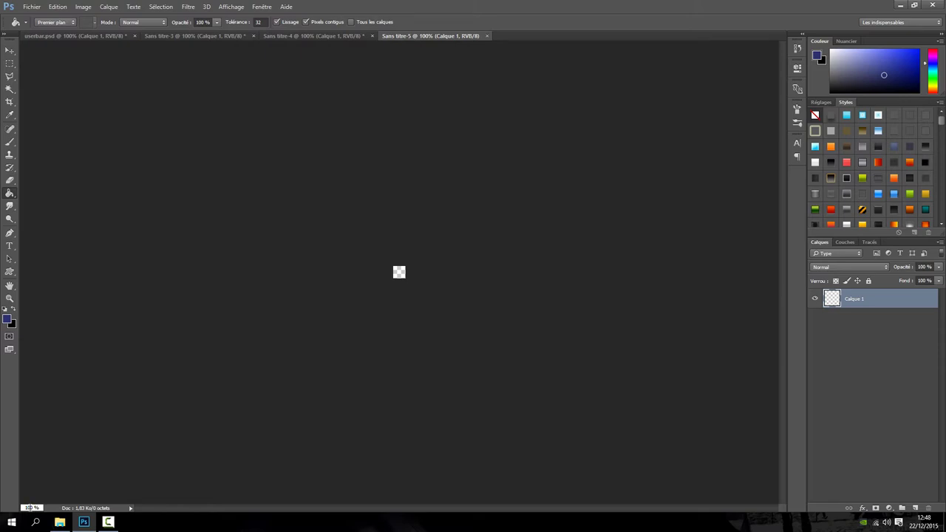
- Zoom the tiny tile canvas to 3000%
key(Return)
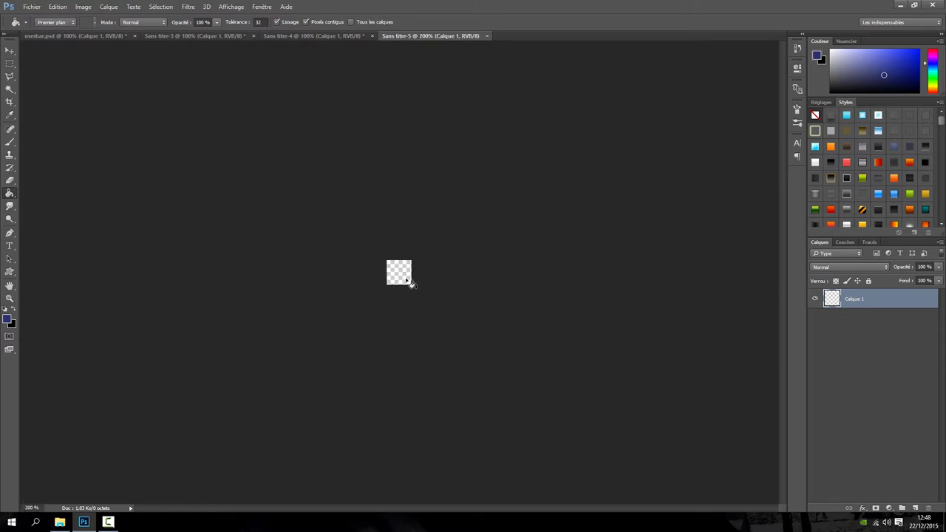
text(3000)
key(Return)
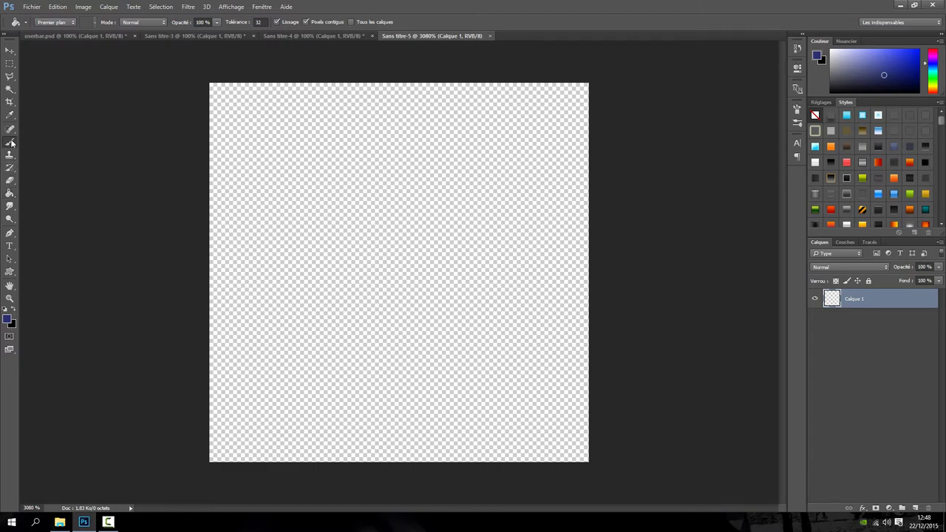
drag(10, 141, 41, 158)
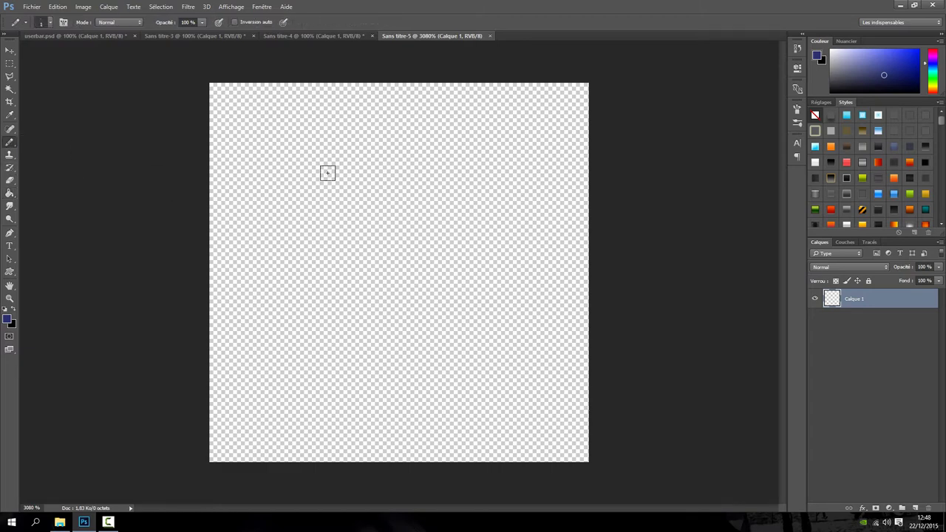
- Draw a black one-pixel diagonal with the Pencil from the top-right to bottom-left pixel
click(817, 57)
drag(541, 375, 442, 469)
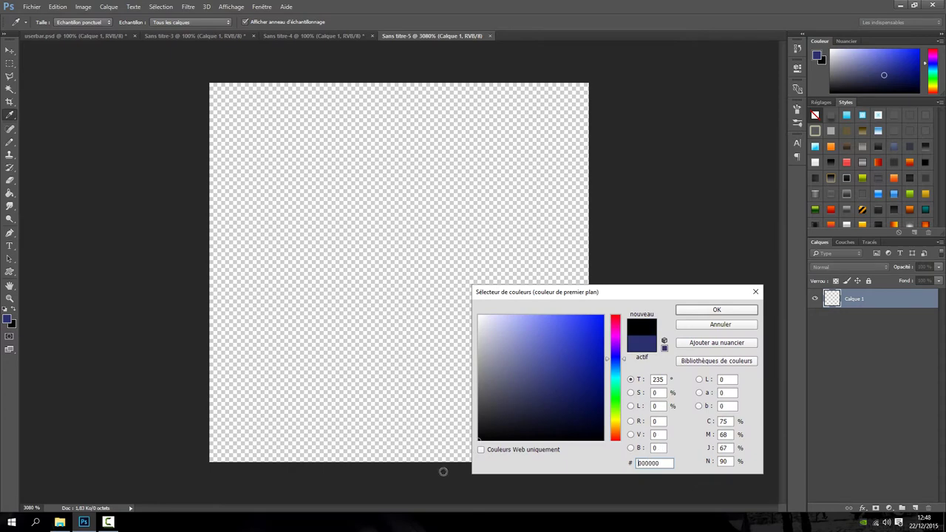
click(717, 310)
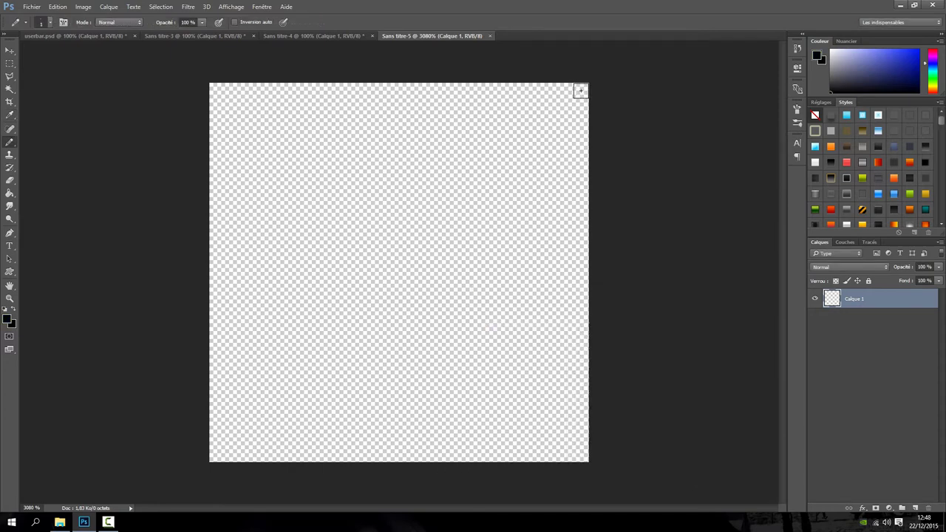
click(581, 90)
shift+click(217, 454)
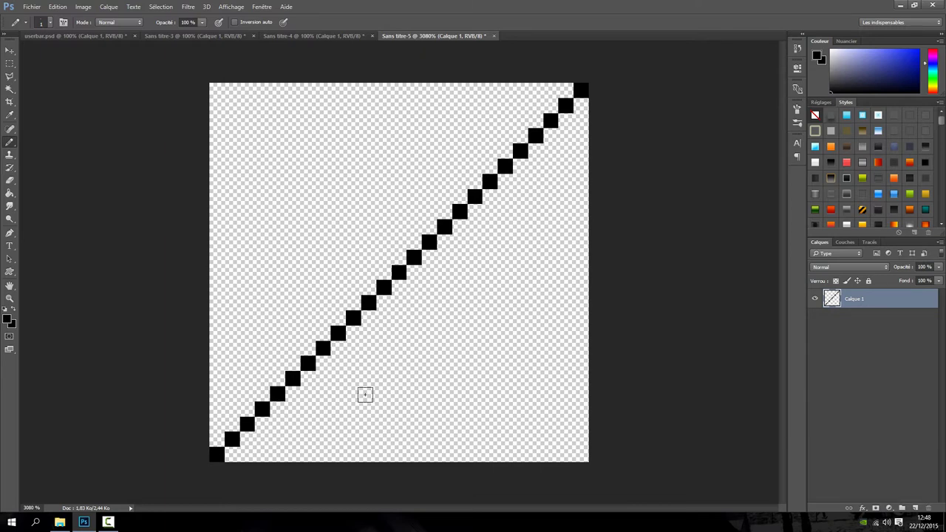
- Duplicate the line layer and shift the copy four pixels left
right_click(873, 300)
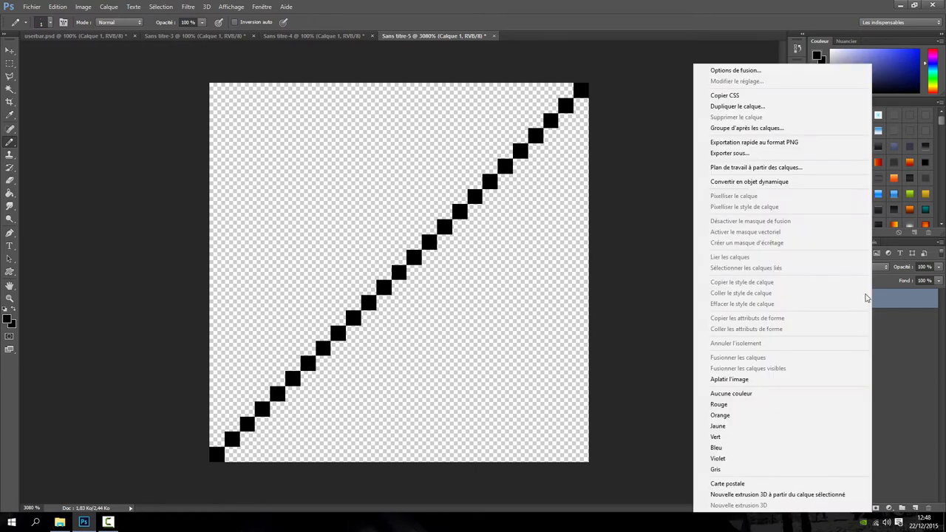
click(742, 111)
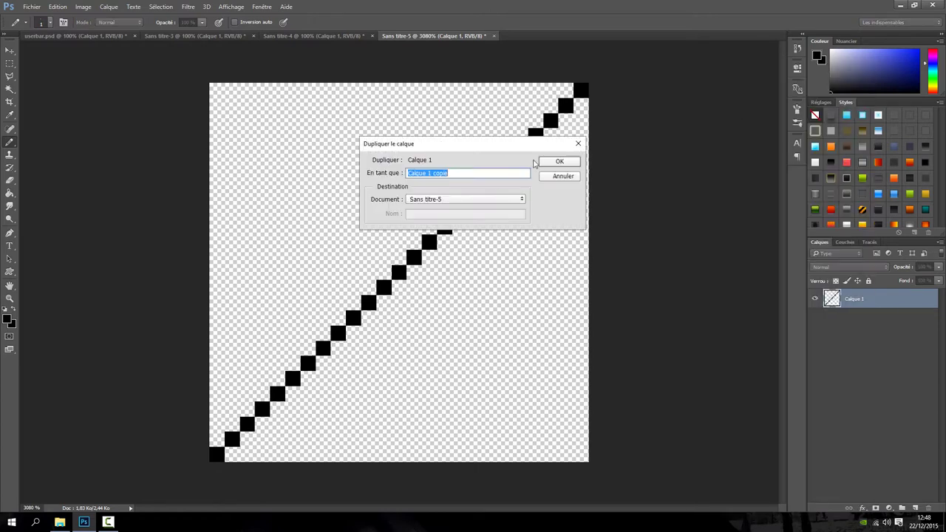
key(Return)
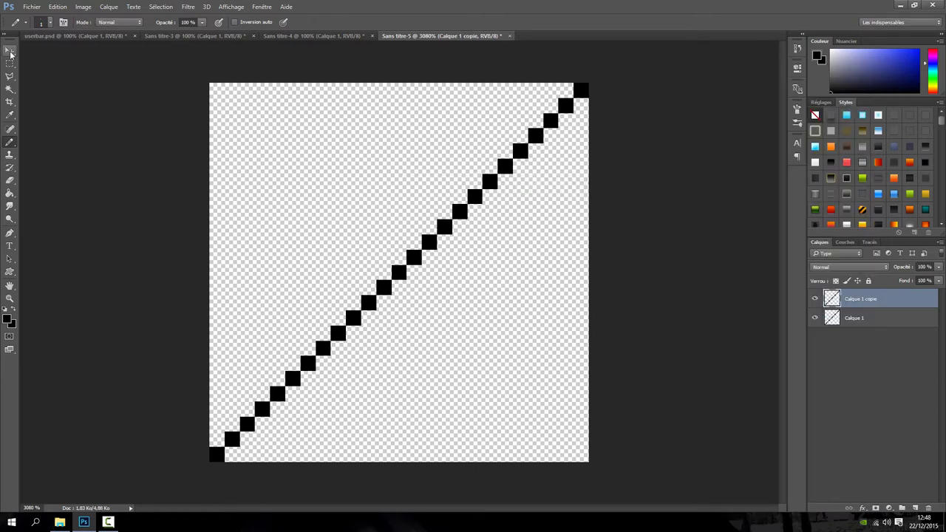
click(11, 52)
key(Left)
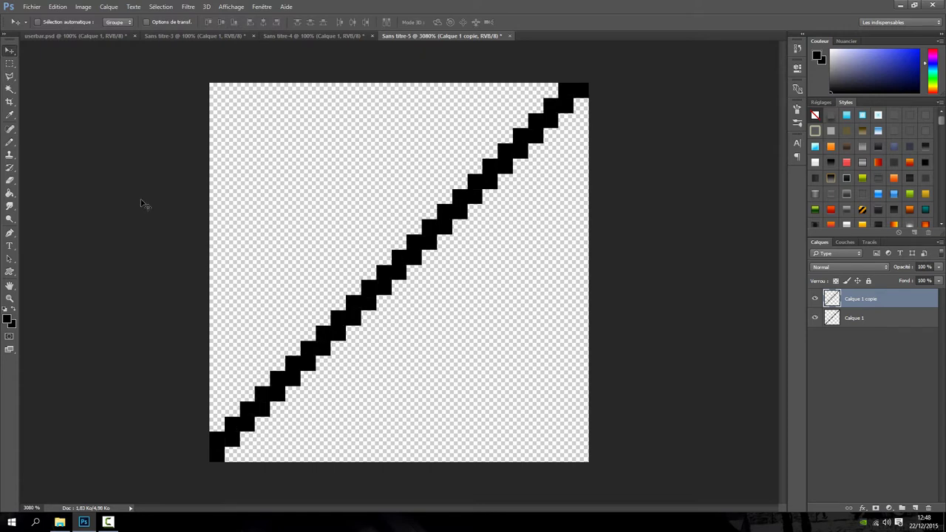
key(Left)
key(Left)
key(Left)
key(Left)
key(Left)
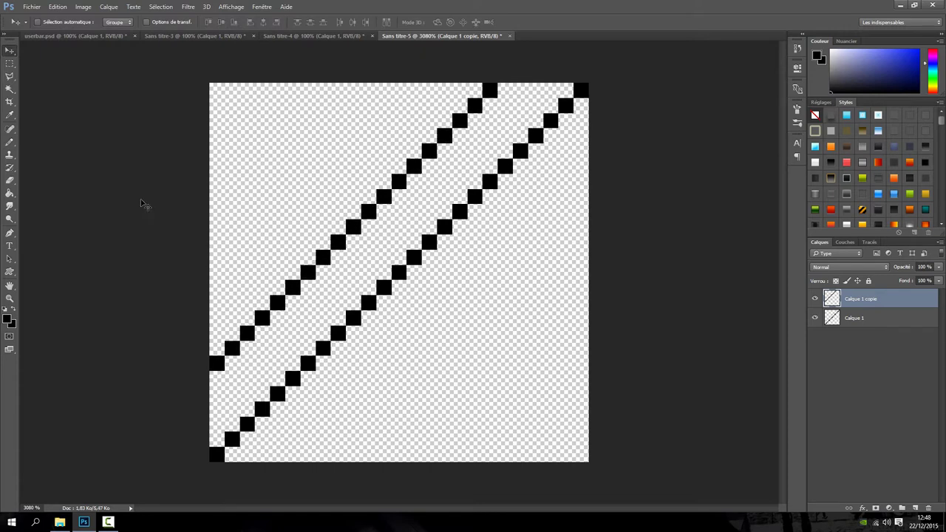
key(Left)
key(Left)
key(Left)
key(Left)
key(Left)
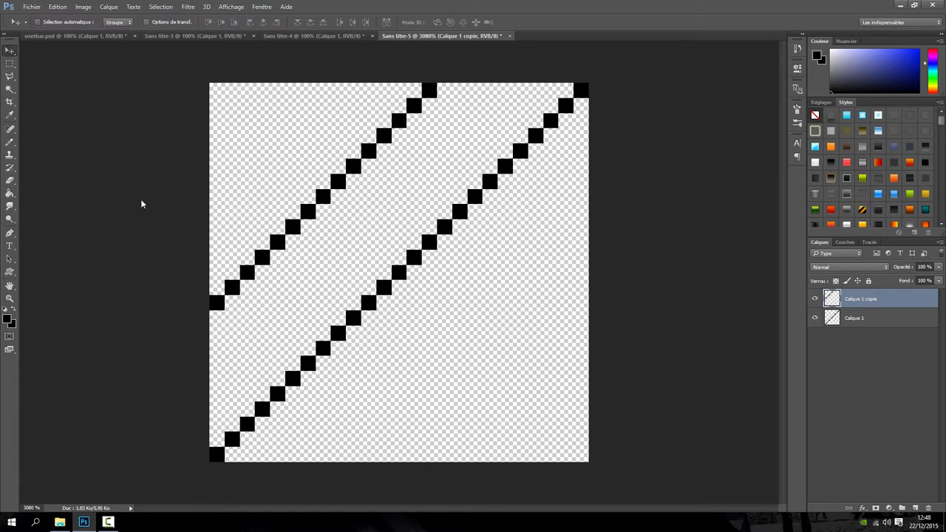
key(Left)
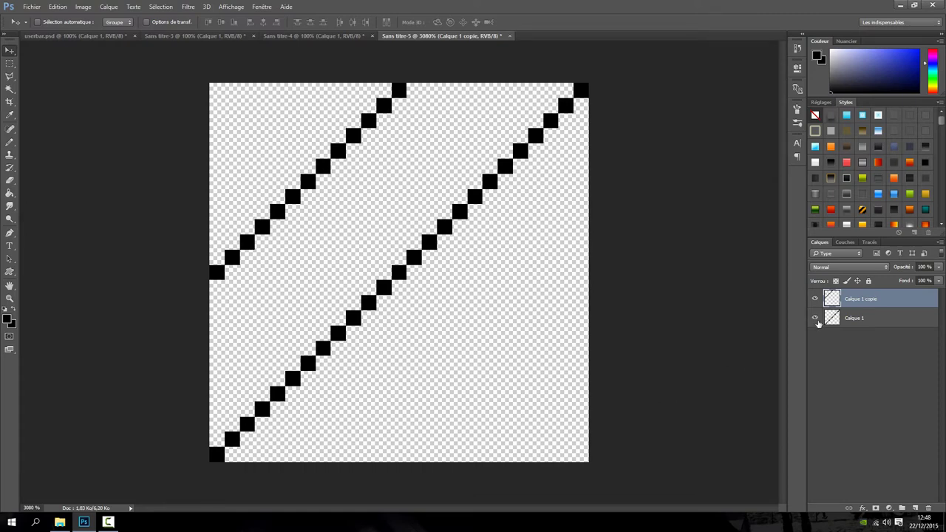
- Duplicate the original line layer again and shift that copy three pixels right
right_click(859, 319)
click(727, 106)
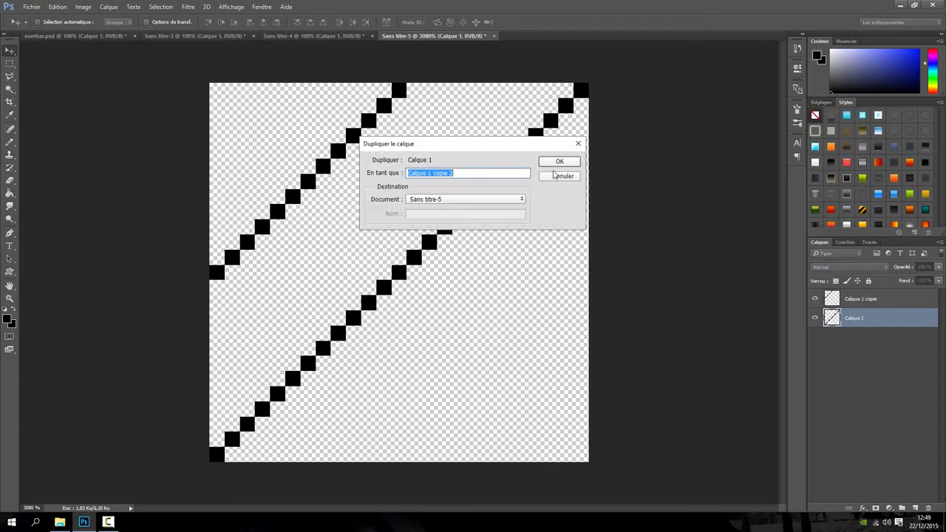
click(562, 161)
key(Right)
key(Right)
key(Right)
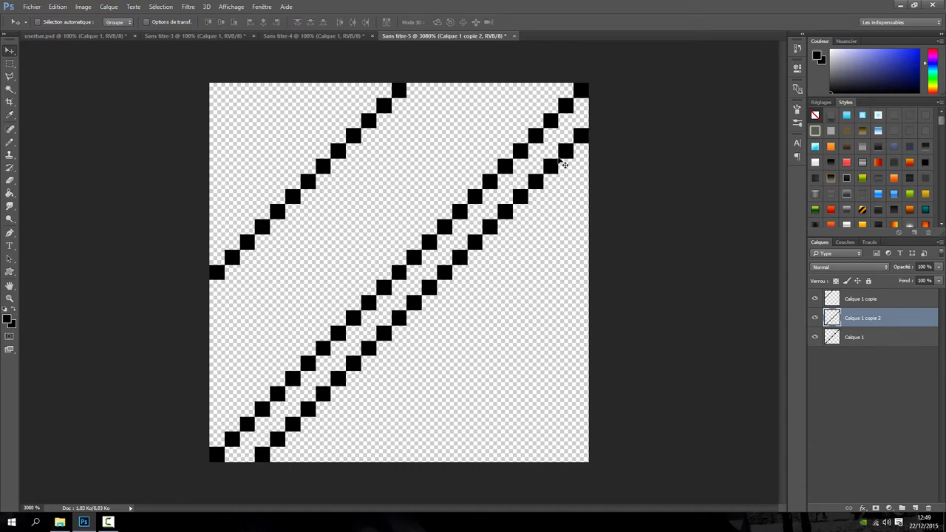
key(Right)
key(Right)
key(Right)
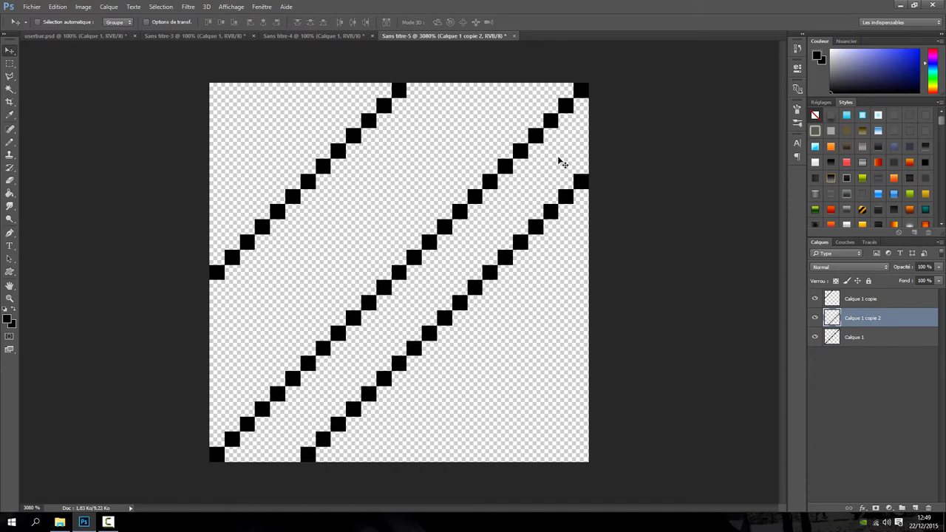
key(Right)
key(Right)
key(Right)
key(Right)
key(Right)
key(Right)
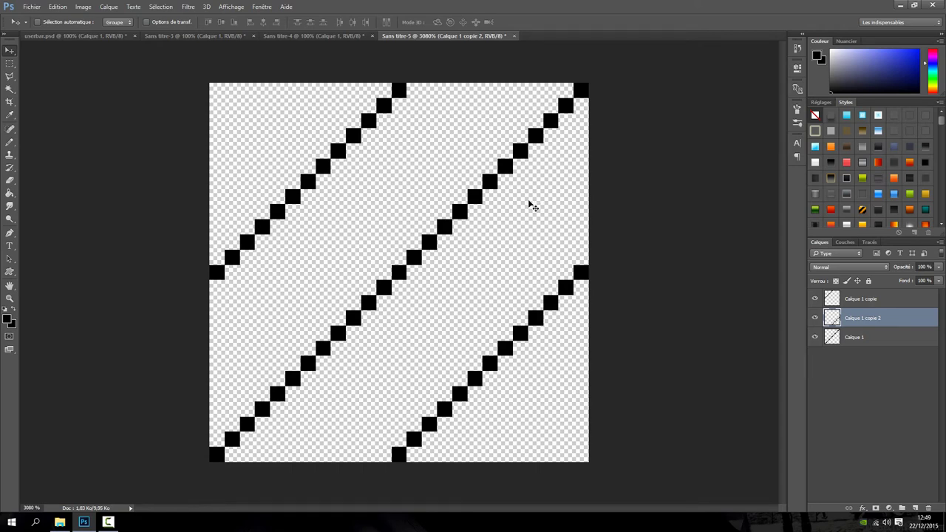
- Check alignment with a one-pixel-high row selection across the tile, then deselect
click(10, 65)
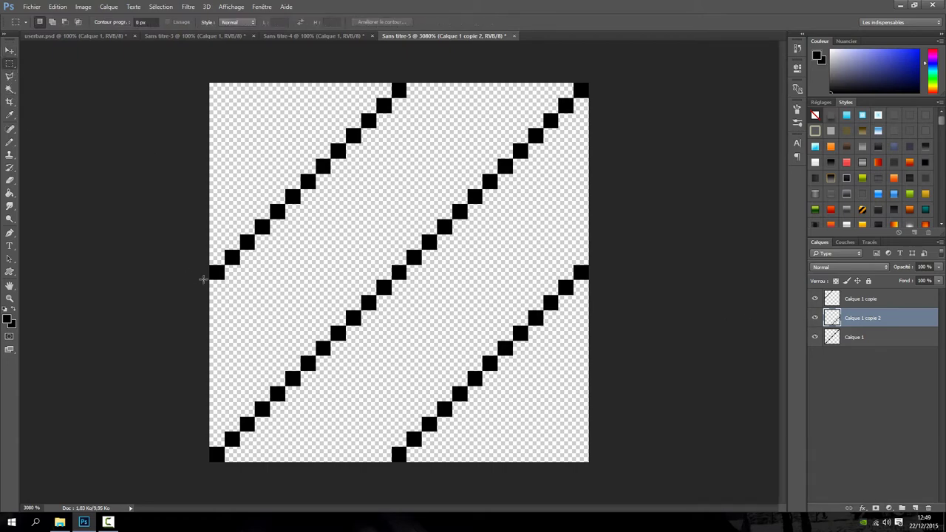
drag(209, 266, 598, 274)
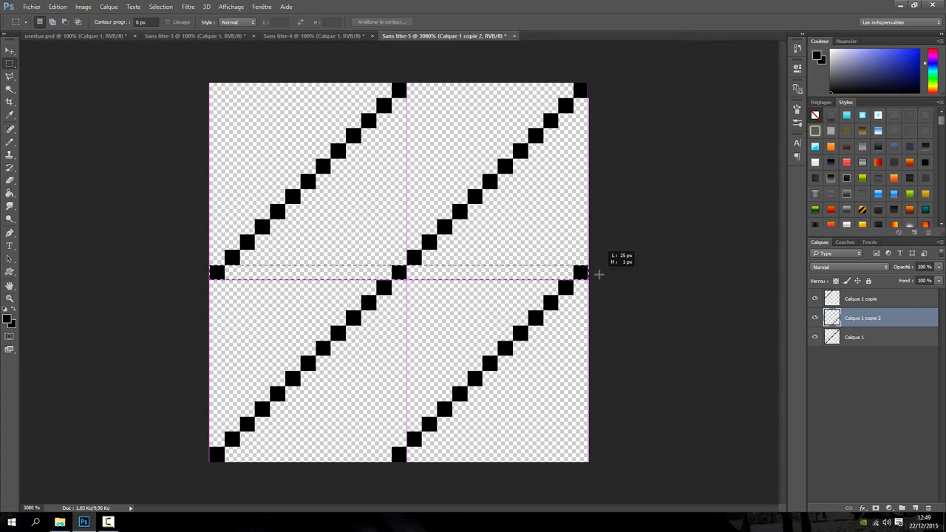
drag(598, 275, 209, 266)
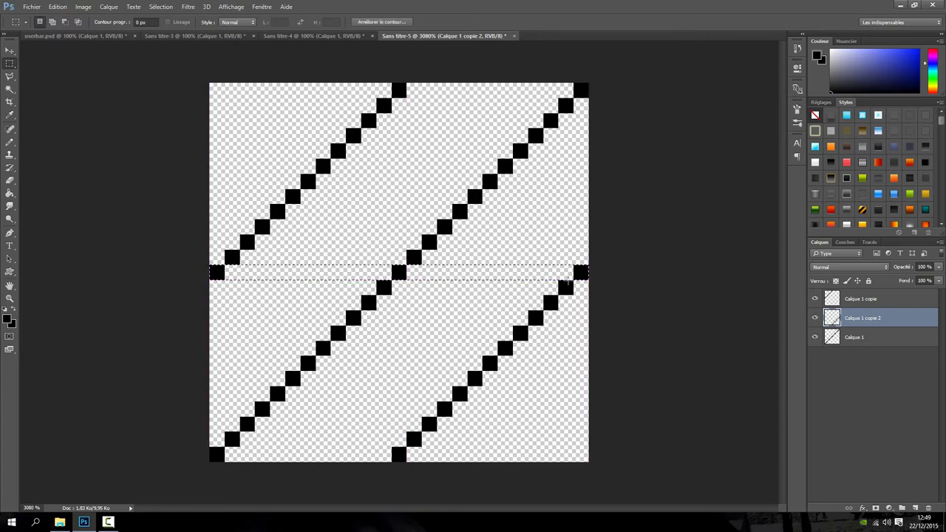
right_click(259, 271)
click(284, 277)
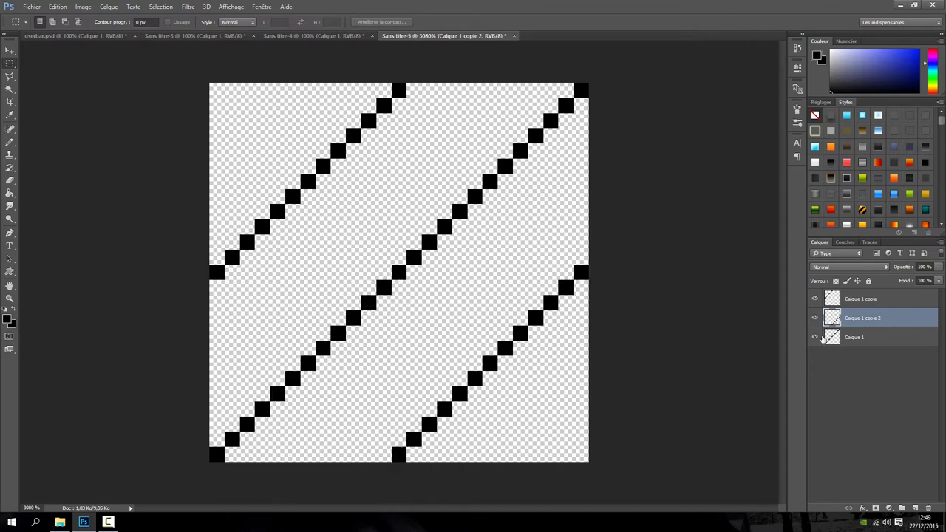
- Nudge layer Calque 1 copie 2 by one pixel with the Move tool
click(861, 338)
click(850, 320)
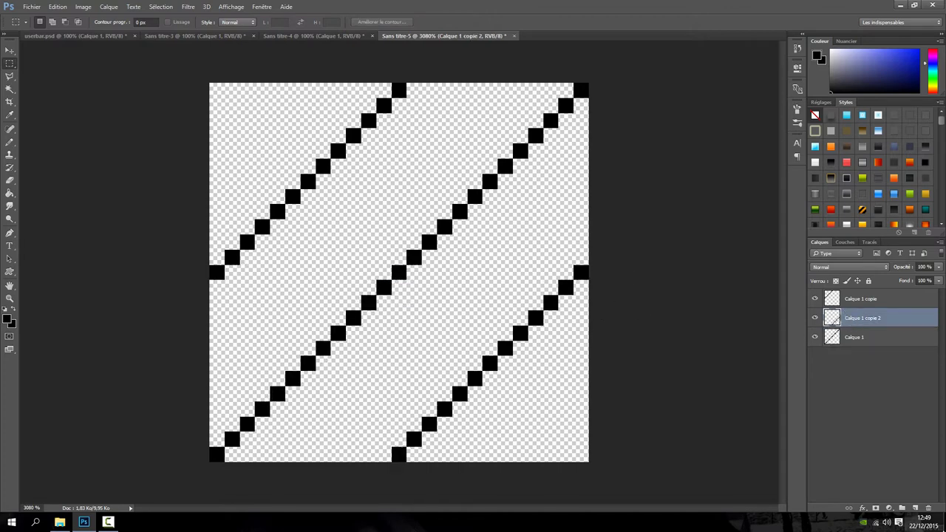
click(9, 51)
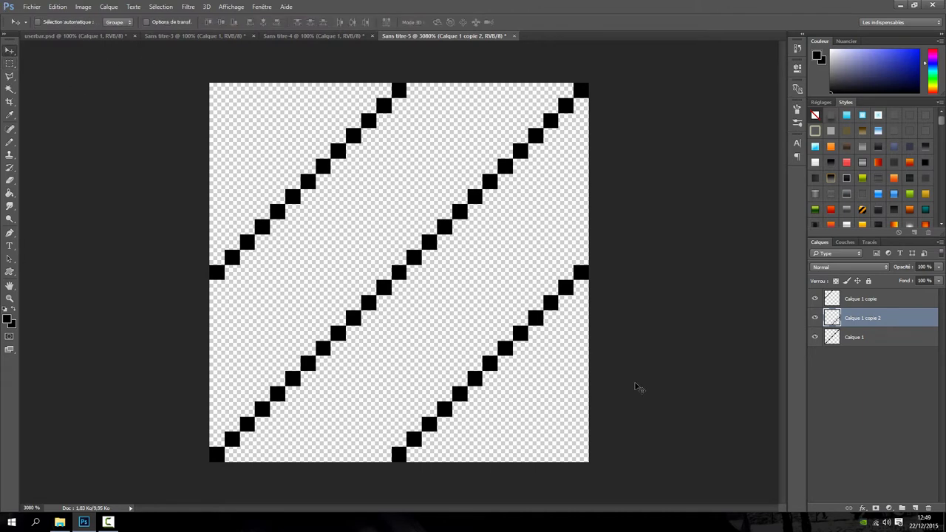
key(Right)
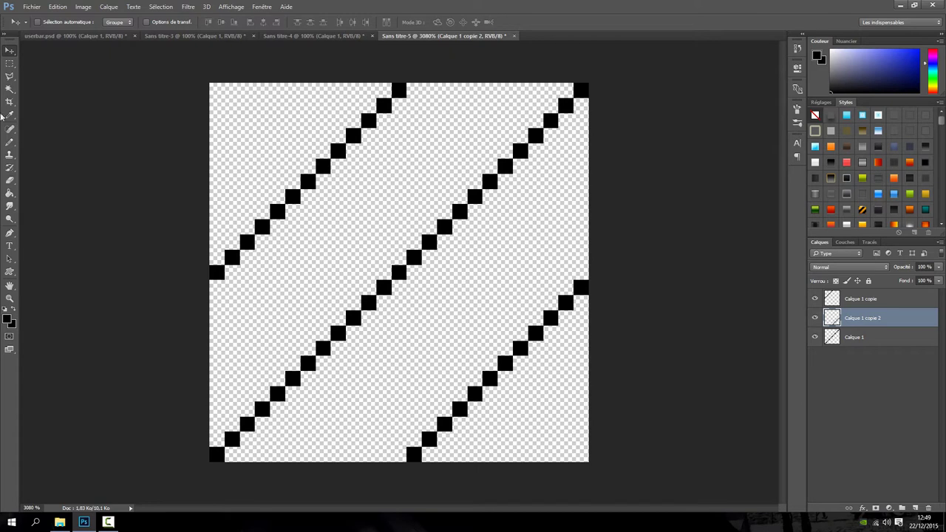
click(8, 67)
- Merge the visible stripe layers and define the whole tile as pattern 'Trait'
right_click(855, 318)
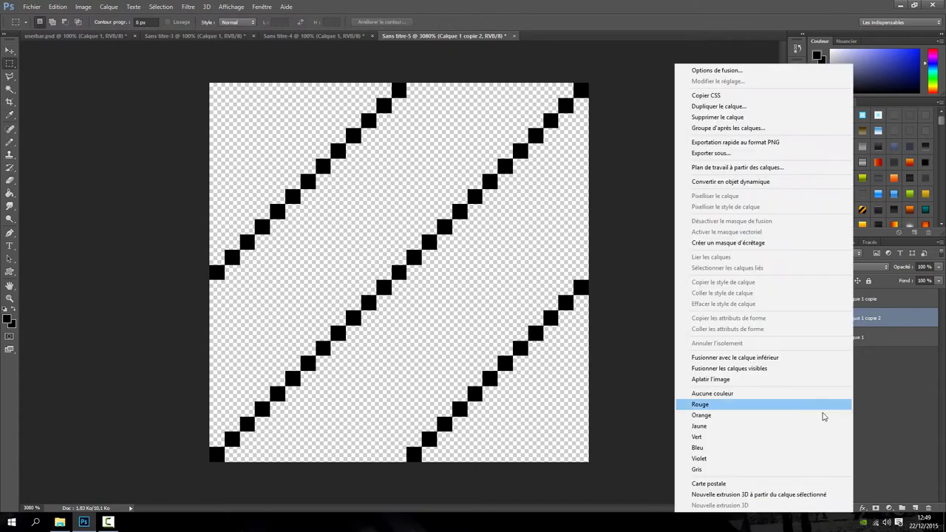
click(765, 370)
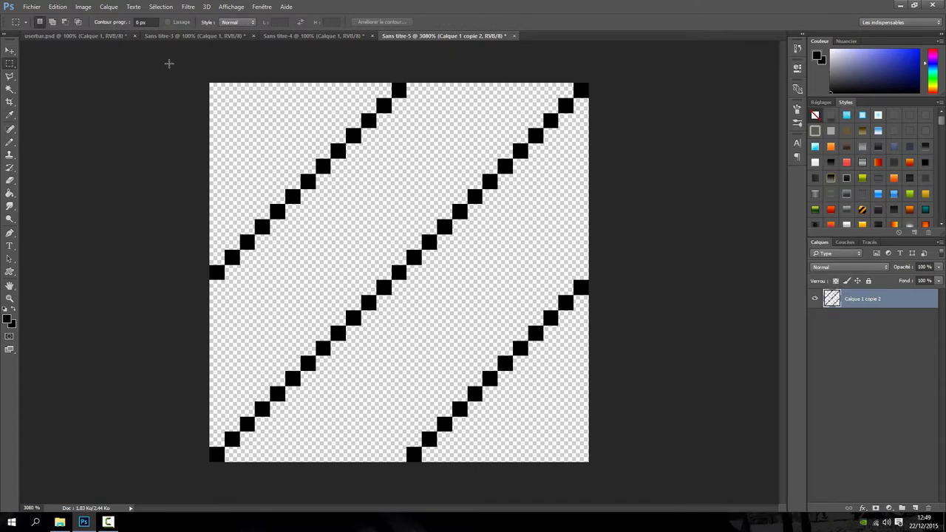
drag(185, 76, 707, 485)
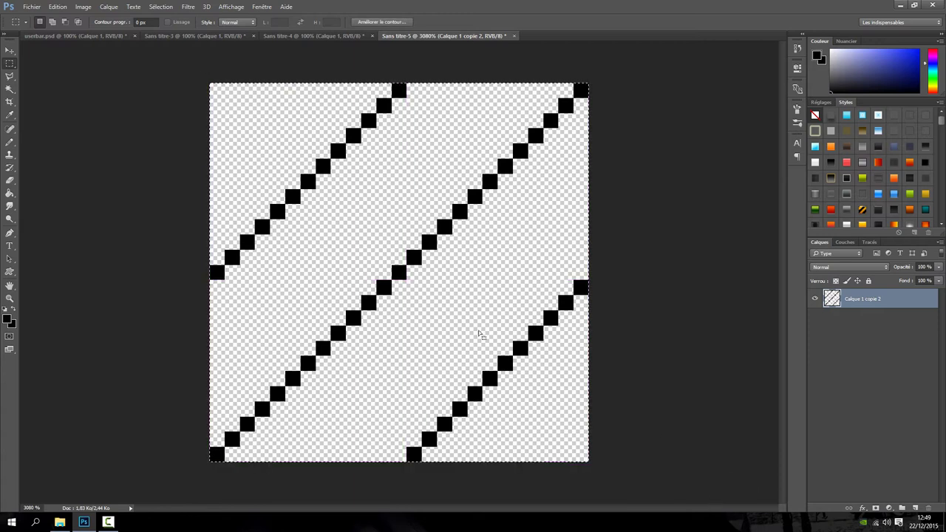
click(58, 7)
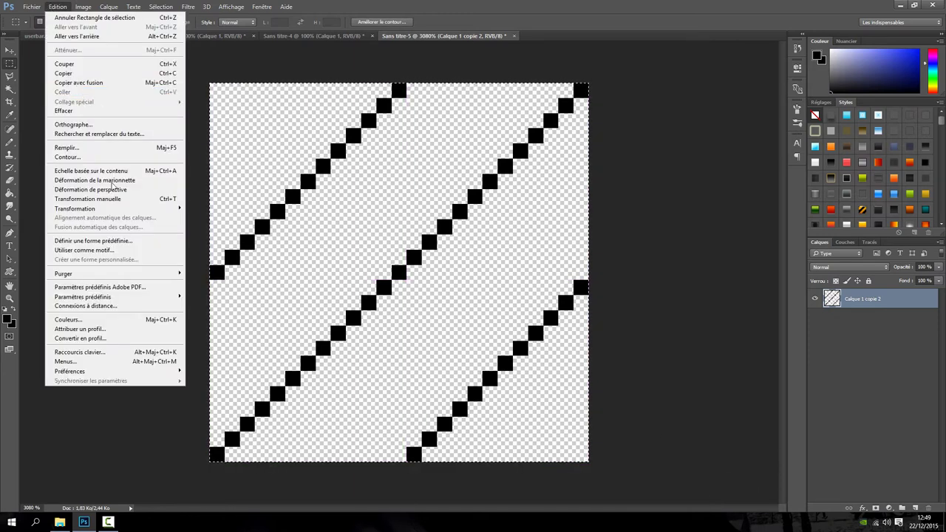
click(129, 250)
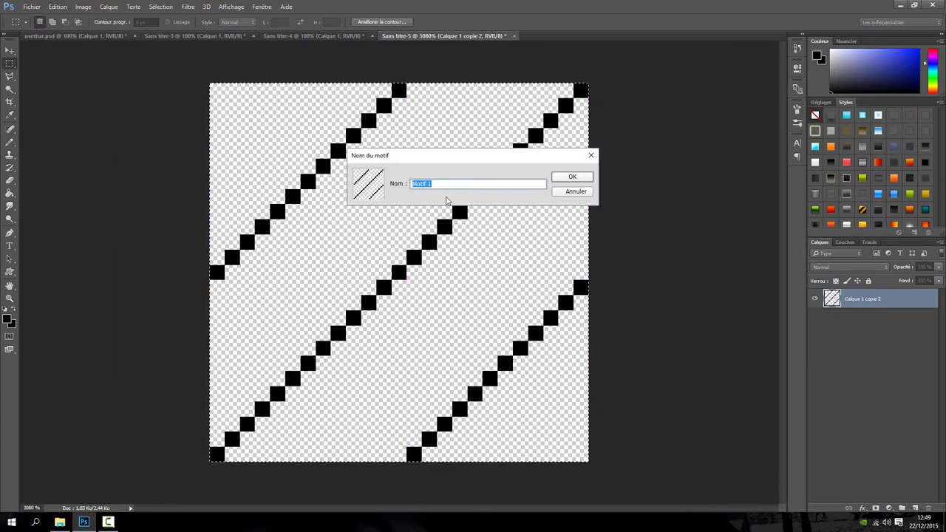
text(Trait)
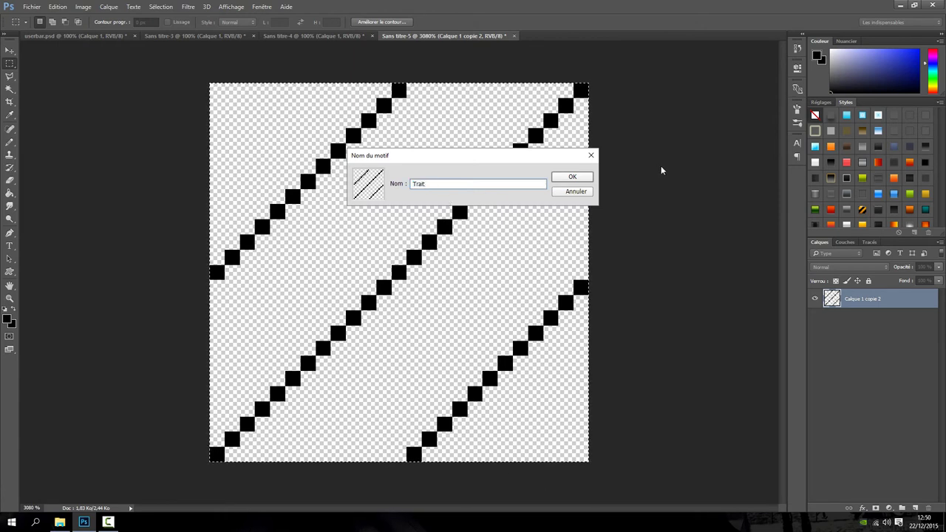
click(567, 179)
- Deselect the tile and return to the blue bar document Sans titre-4
right_click(281, 114)
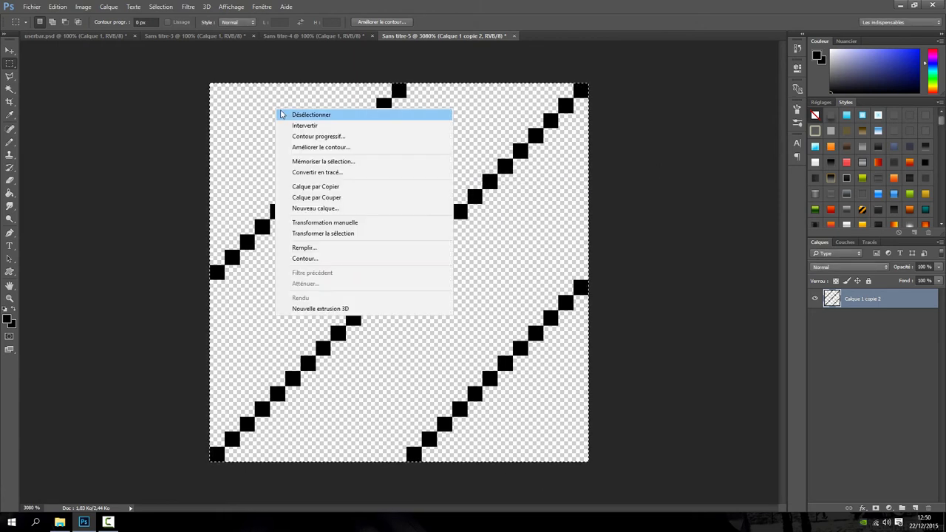
click(281, 114)
click(301, 37)
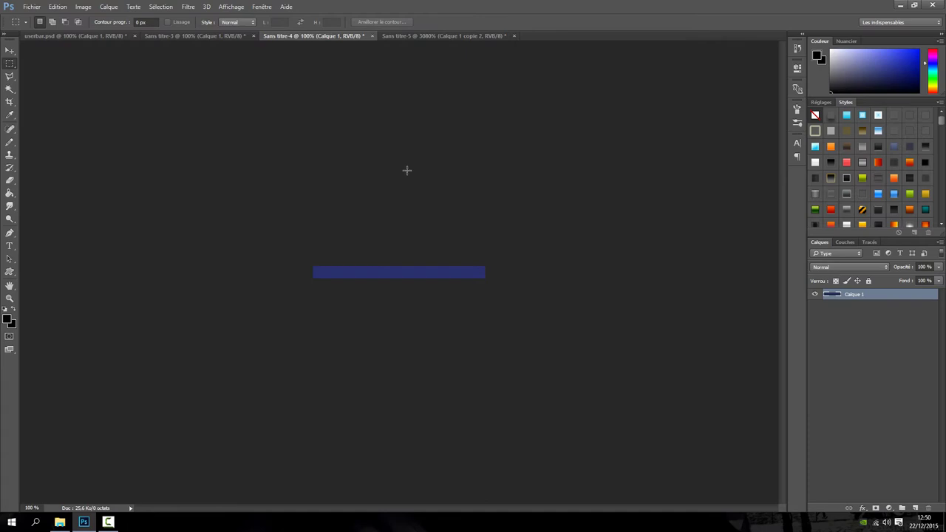
- Give Calque 1 a Pattern Overlay of the Trait stripes at 20% opacity, 100% scale
right_click(865, 304)
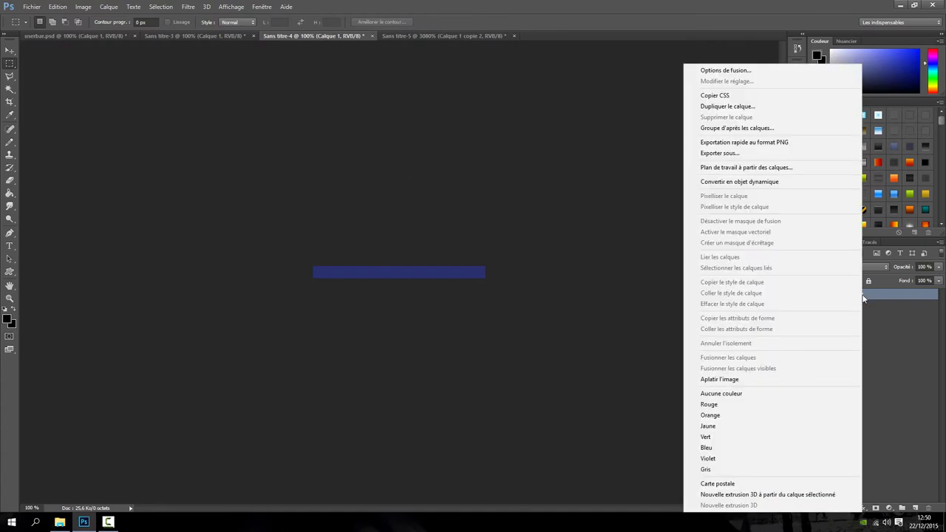
click(727, 69)
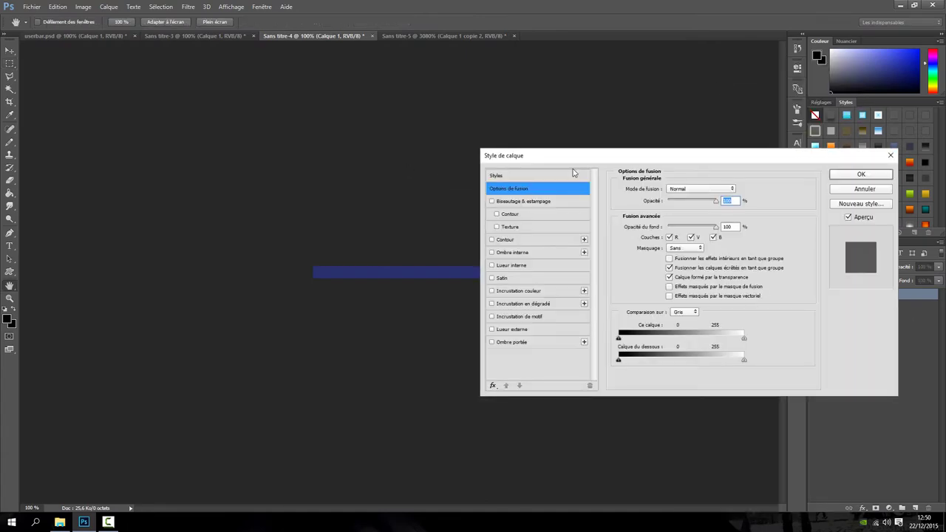
drag(580, 158, 631, 92)
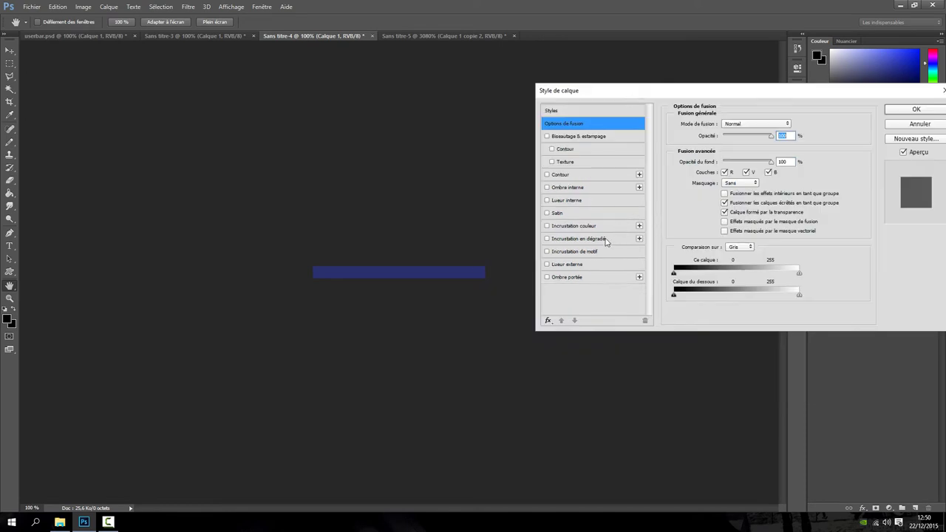
click(561, 252)
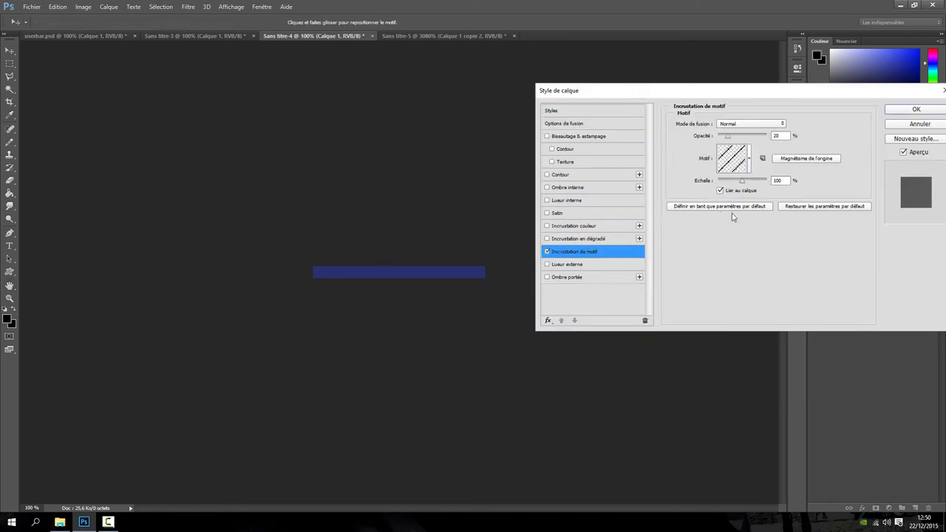
click(749, 158)
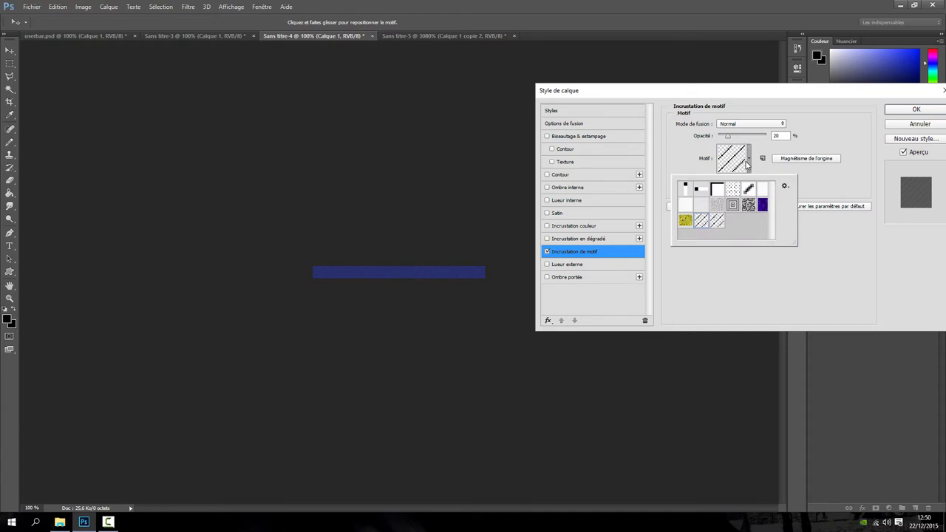
click(717, 224)
click(825, 281)
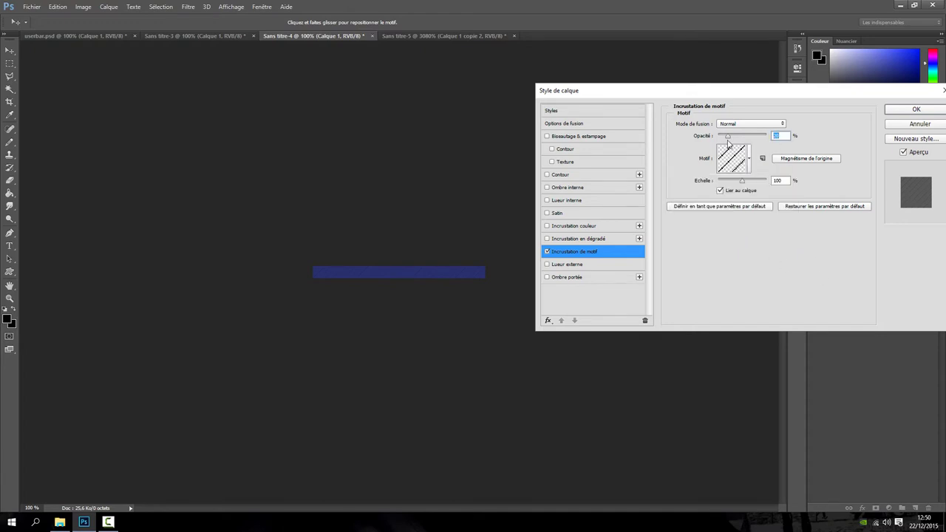
mouse_move(728, 137)
mouse_down()
mouse_move(793, 140)
mouse_move(717, 143)
mouse_up()
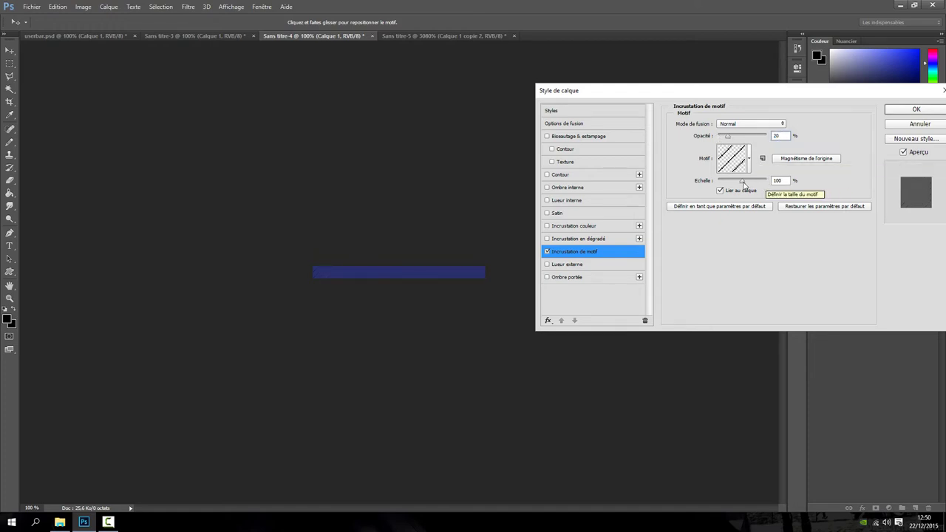
drag(742, 181, 747, 186)
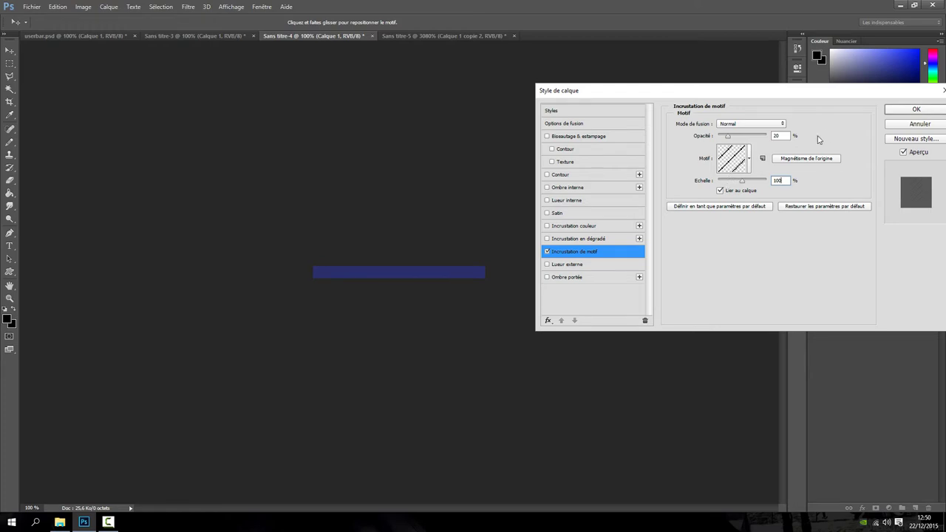
click(909, 111)
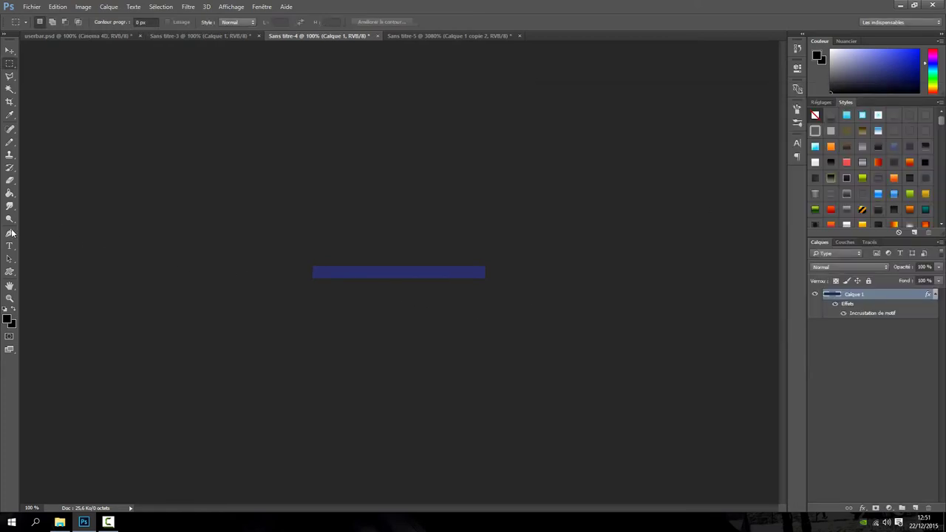
- Place 'CINEMA 4D' at the bar's right end in Visitor TT2 BRK Regular 18 pt
click(11, 246)
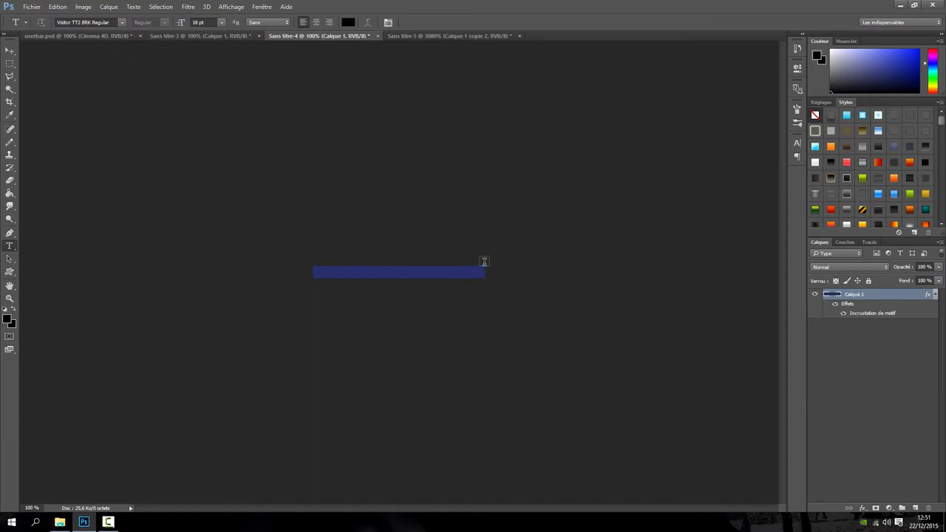
drag(484, 263, 428, 279)
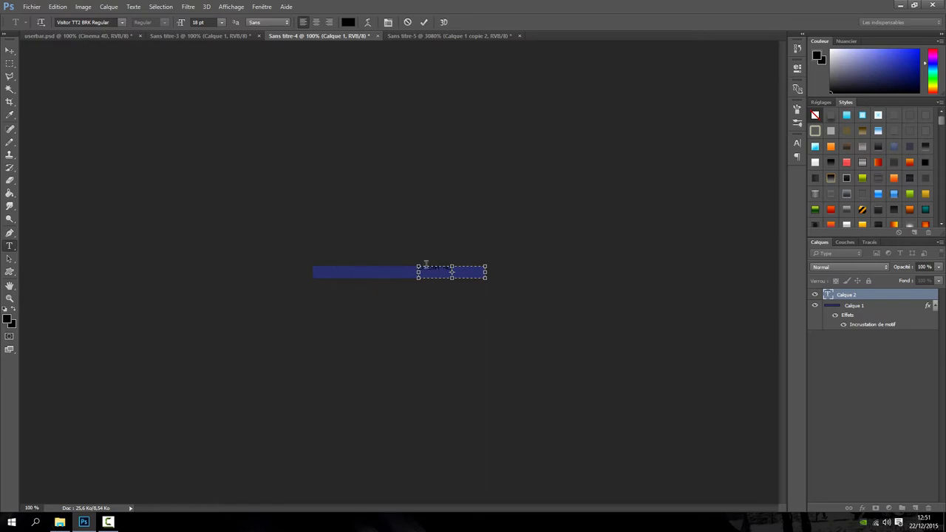
drag(421, 210, 450, 214)
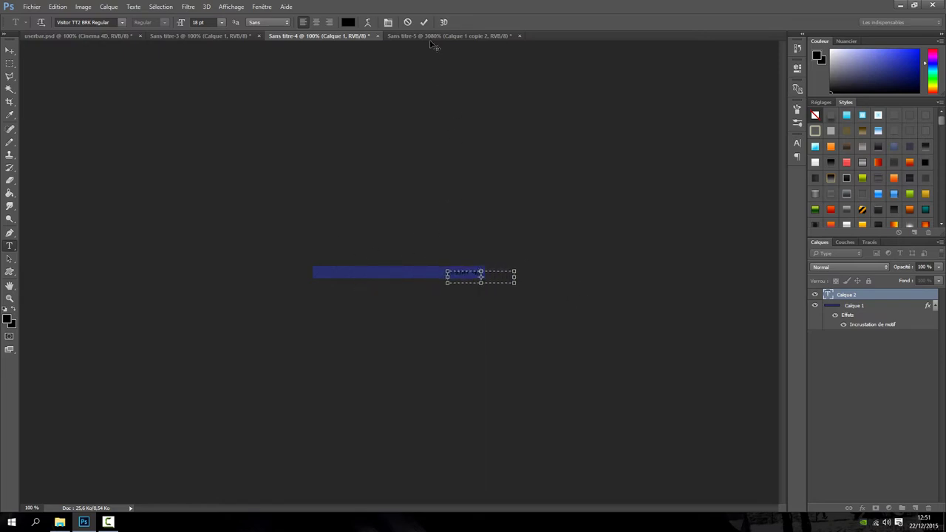
double_click(487, 273)
click(464, 273)
drag(497, 274, 421, 274)
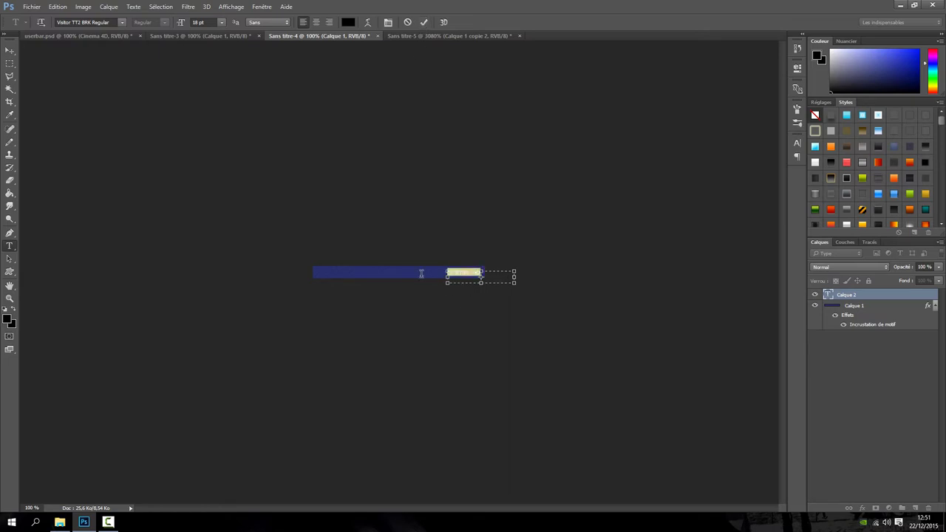
click(221, 23)
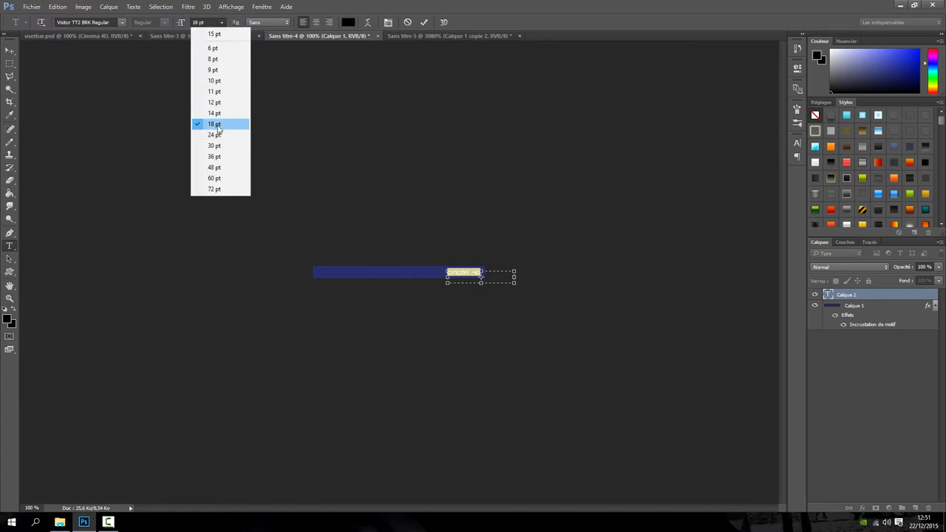
click(337, 5)
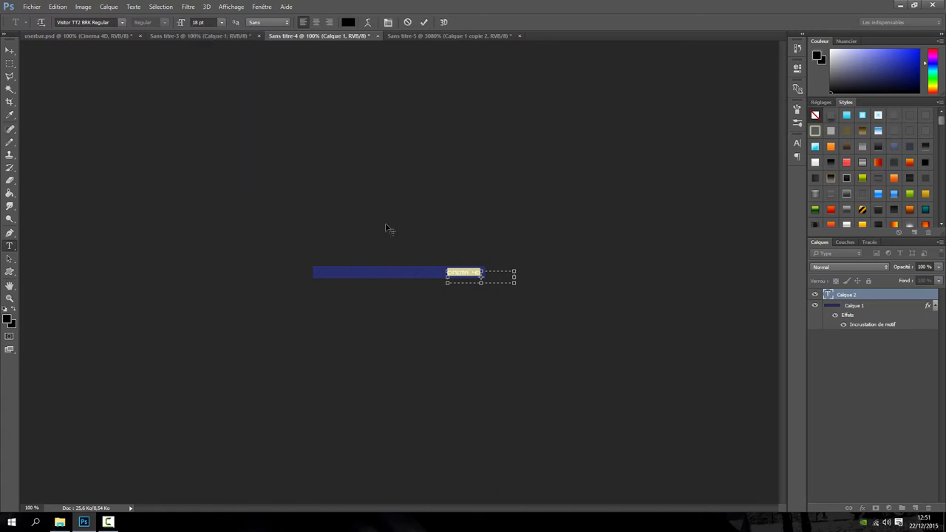
click(423, 22)
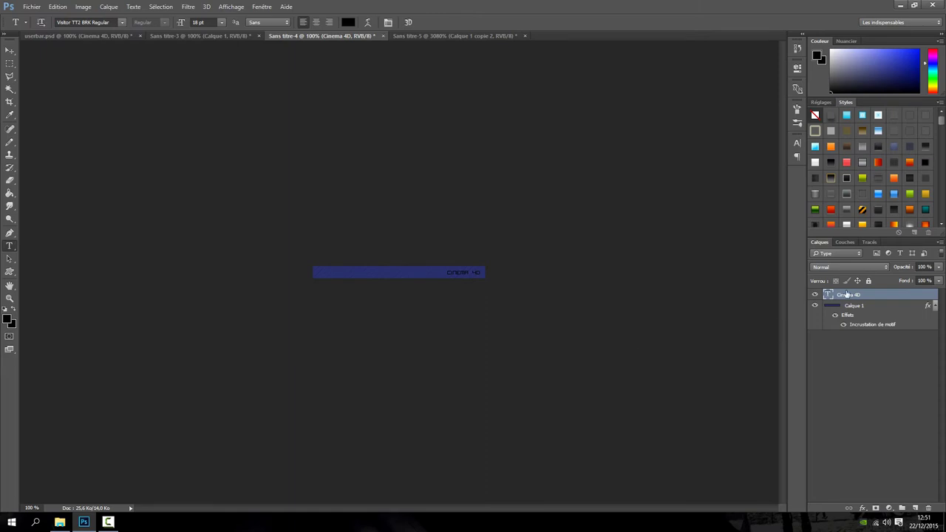
right_click(847, 294)
- Add a white Color Overlay to the CINEMA 4D text
click(586, 91)
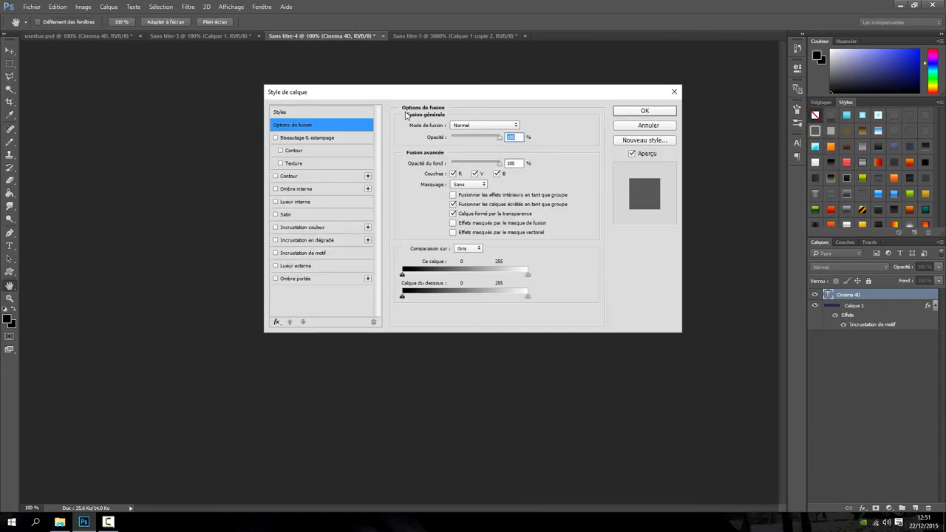
drag(362, 98, 667, 133)
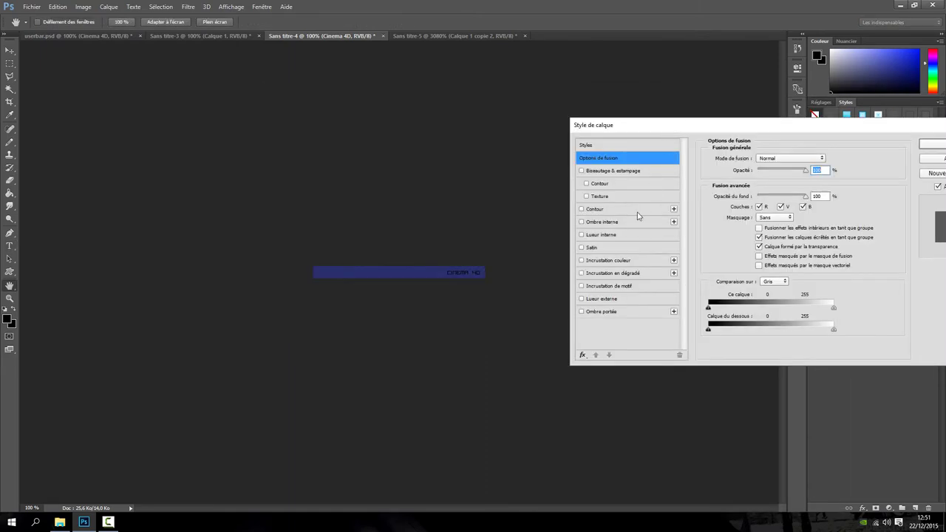
click(620, 260)
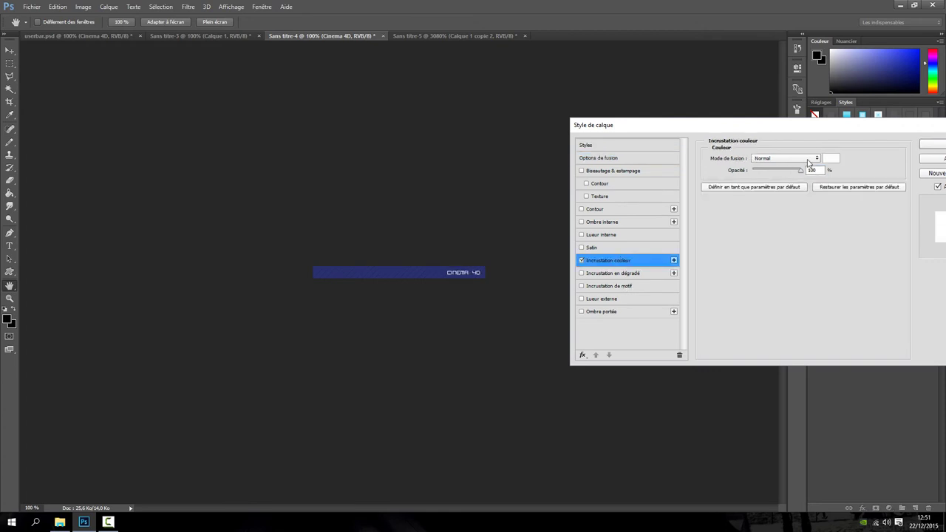
click(831, 158)
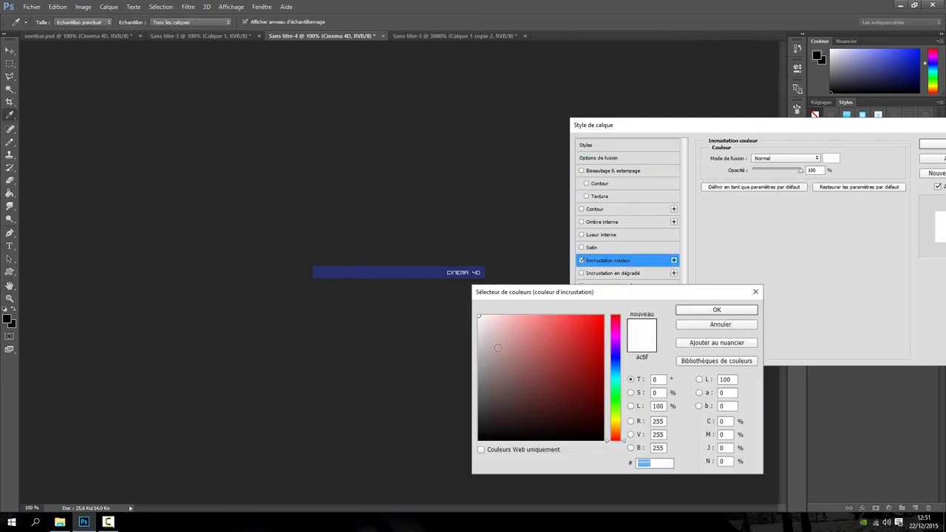
click(694, 312)
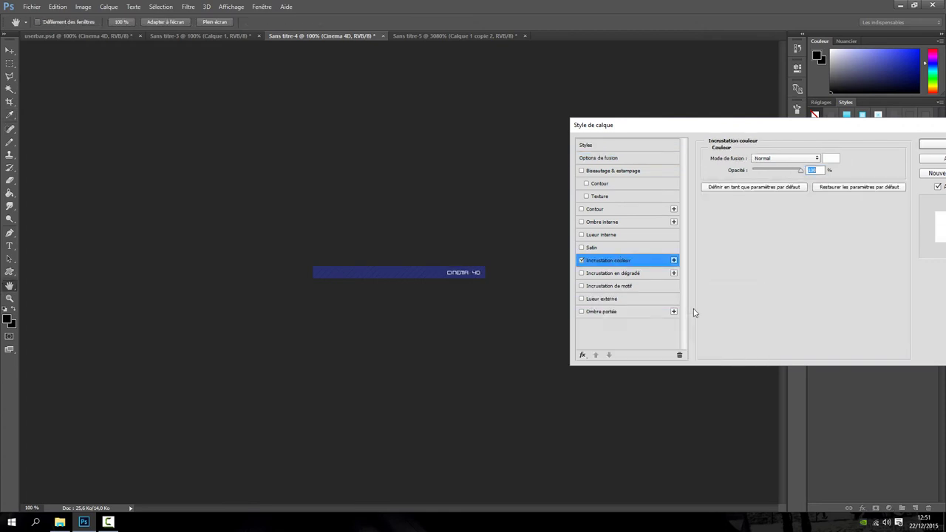
- Add a 1 px black Stroke outline to the text and set its position
click(596, 209)
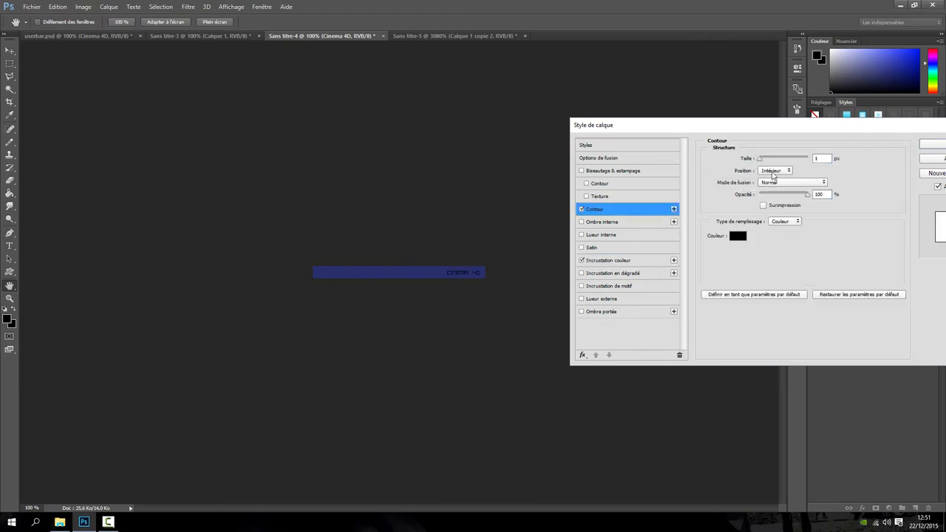
click(774, 172)
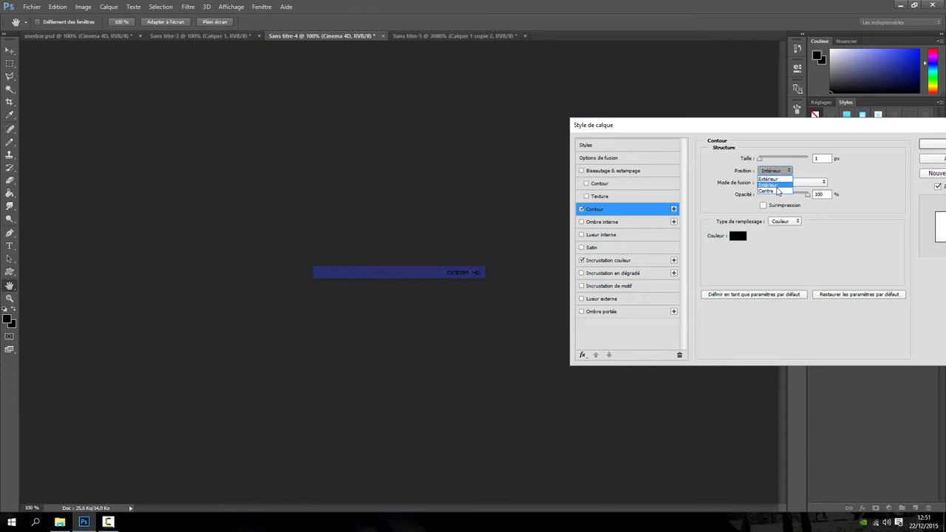
click(787, 172)
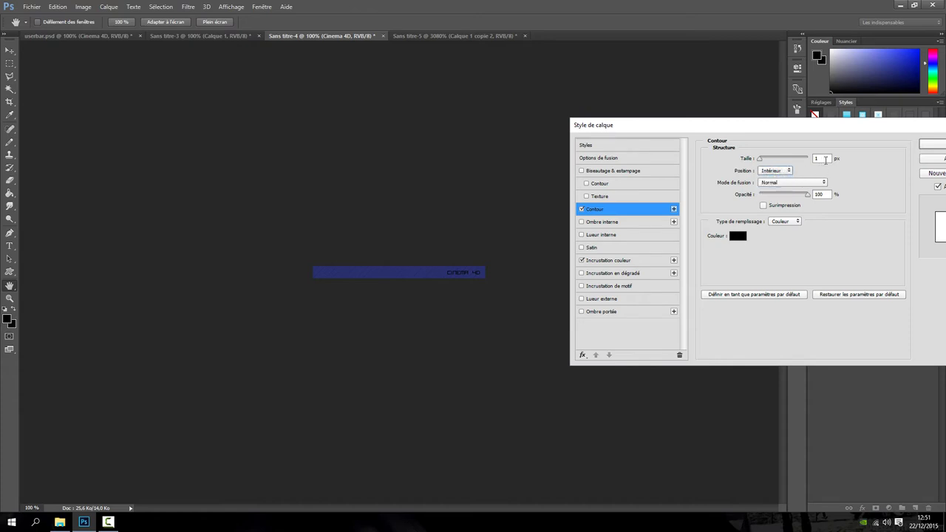
click(775, 171)
click(773, 170)
- Add a black Drop Shadow with size 5 and spread 20, then create empty layer Calque 2
click(592, 314)
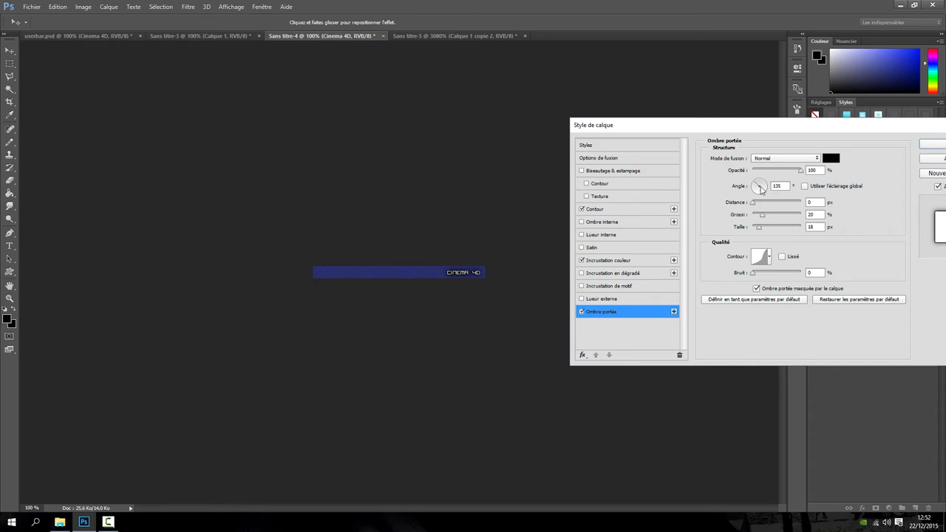
click(831, 159)
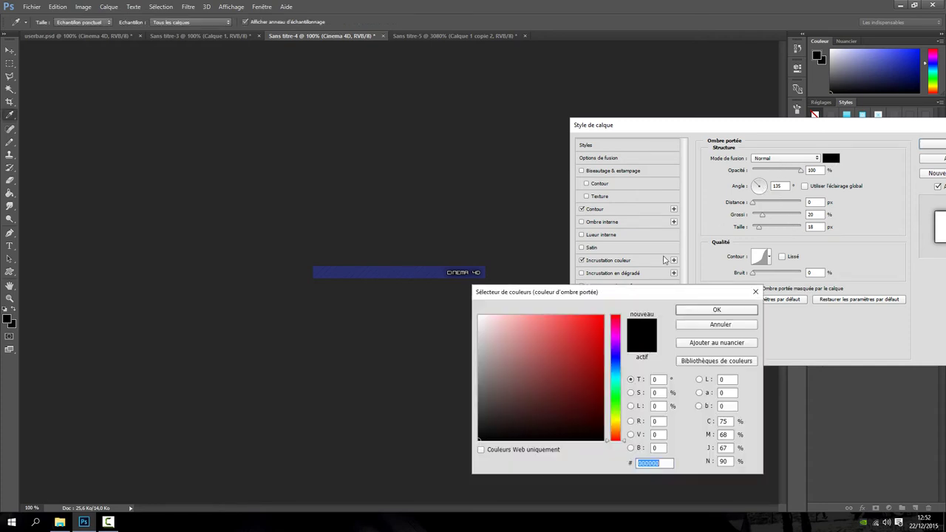
click(700, 311)
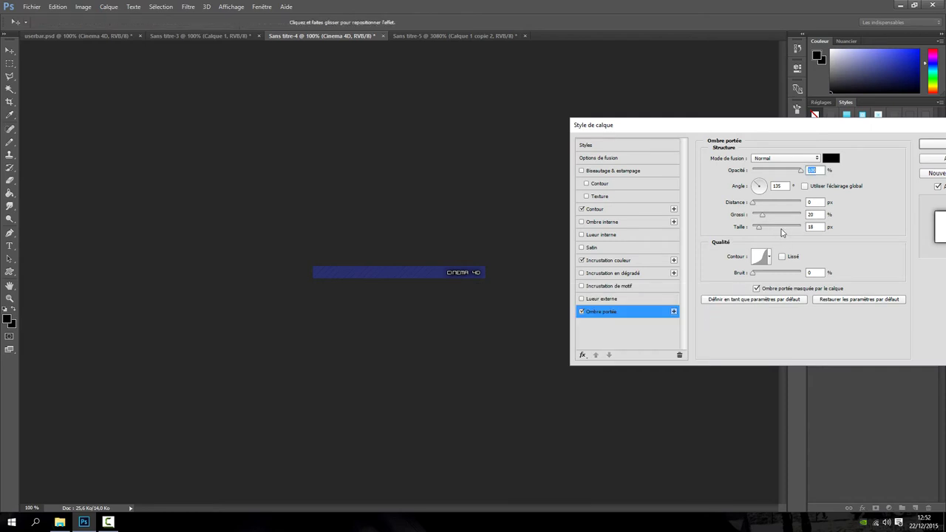
double_click(810, 228)
text(5)
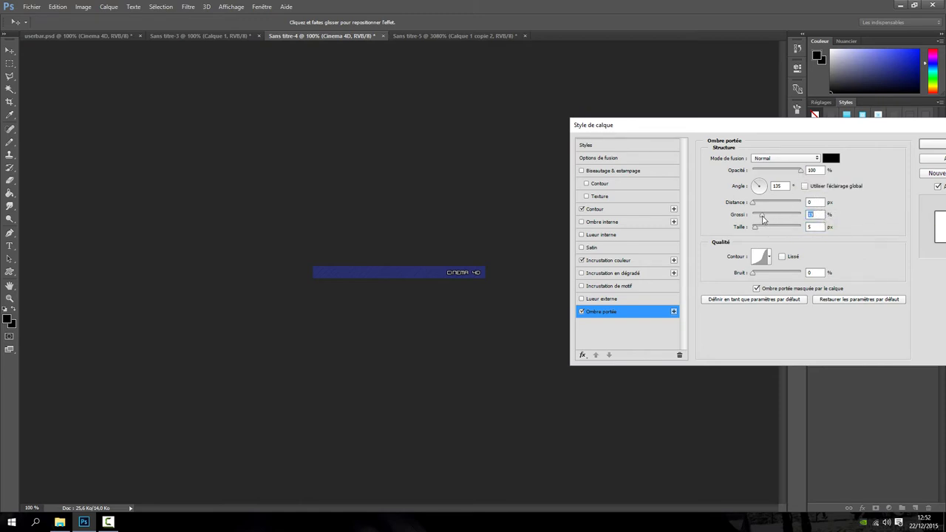
mouse_move(762, 215)
mouse_down()
mouse_move(795, 215)
mouse_move(773, 215)
mouse_up()
text(0)
click(936, 144)
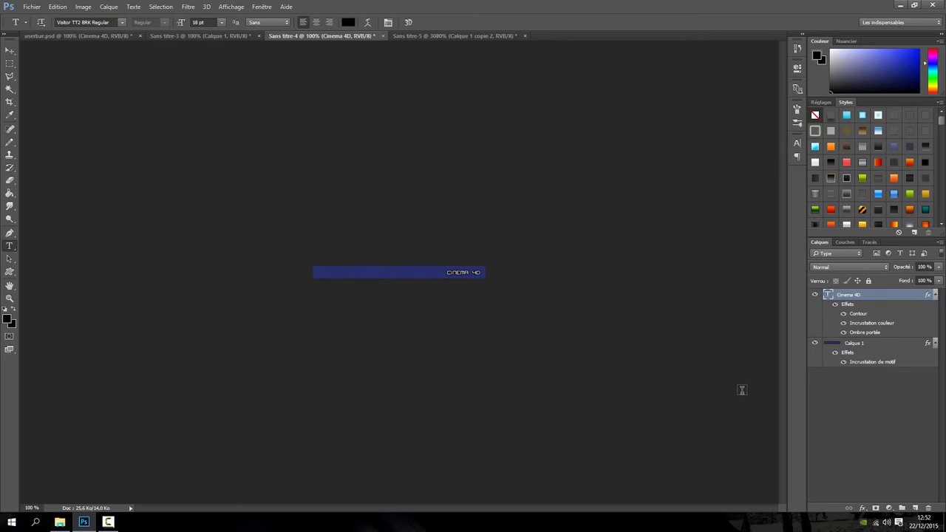
click(917, 508)
- Stroke a marquee around the whole blue bar with a 1 px black inside border, then deselect
click(9, 64)
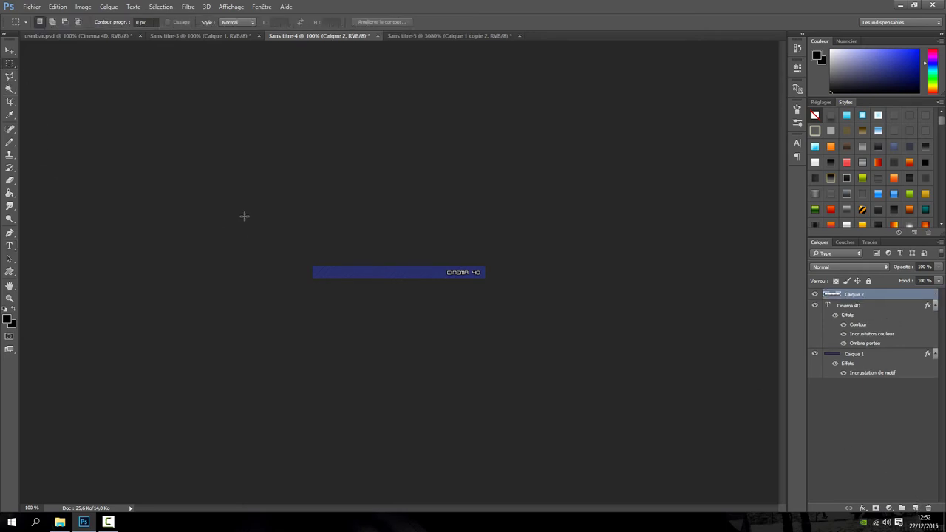
drag(312, 267, 485, 278)
right_click(429, 275)
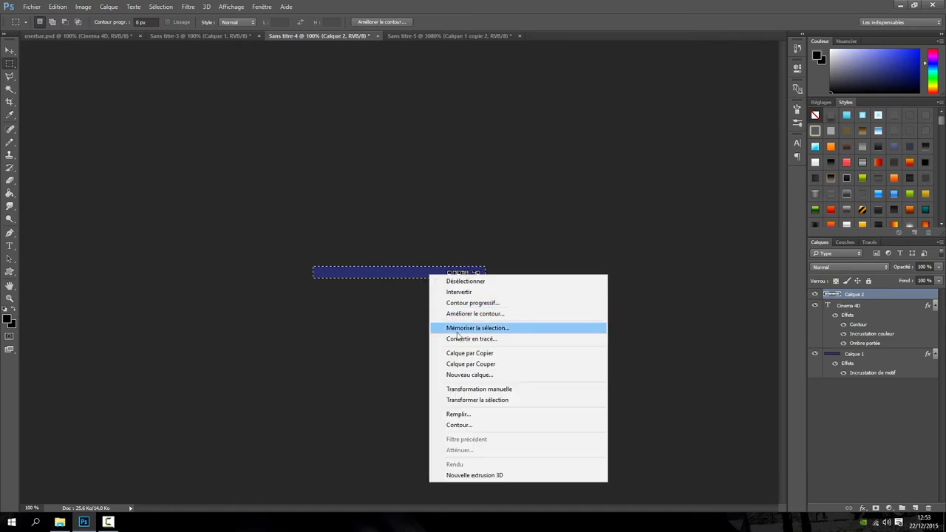
click(460, 425)
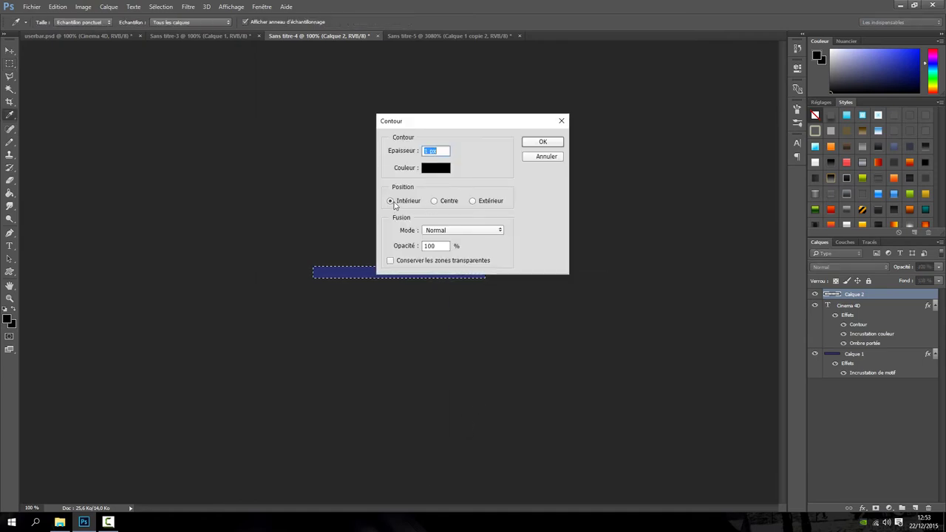
click(542, 142)
key(m)
right_click(412, 269)
key(Escape)
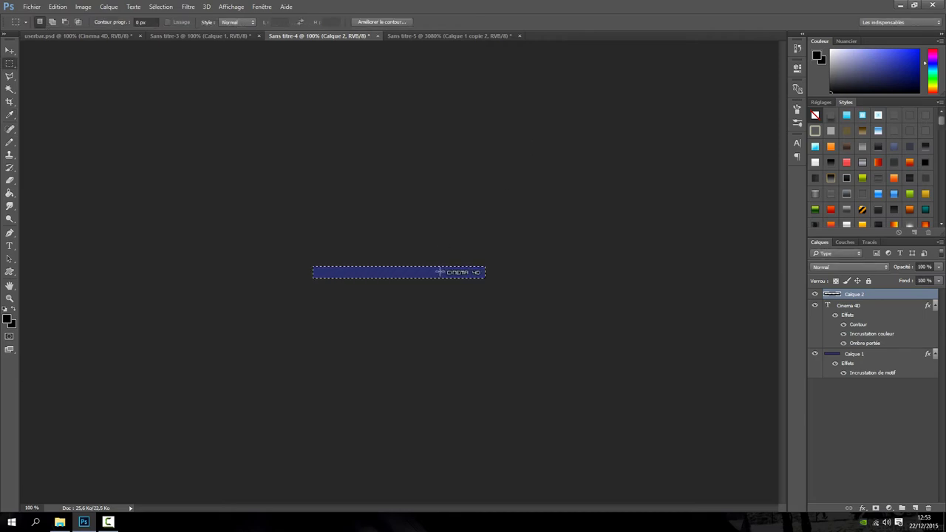
key(ctrl+d)
- Add Calque 3 below the border layer and draw an elliptical selection crossing the bar's top
click(915, 508)
drag(861, 308, 862, 311)
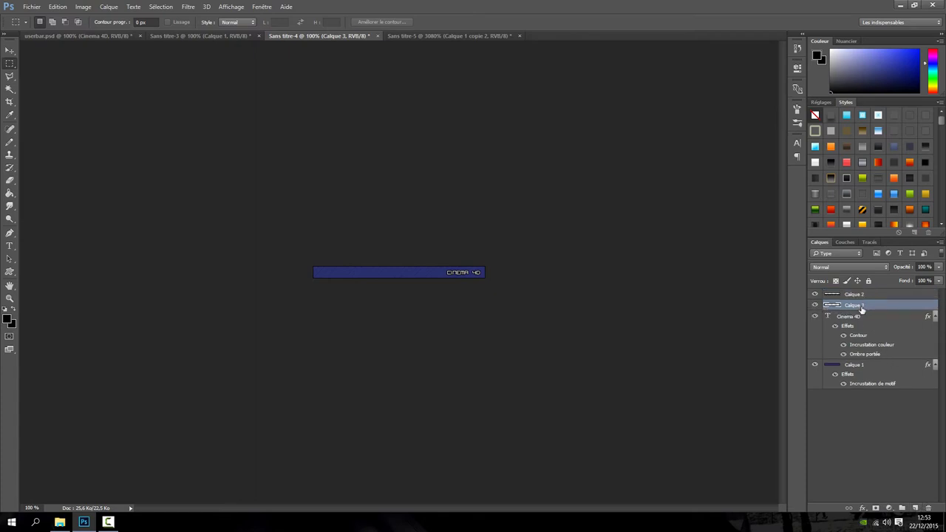
right_click(11, 63)
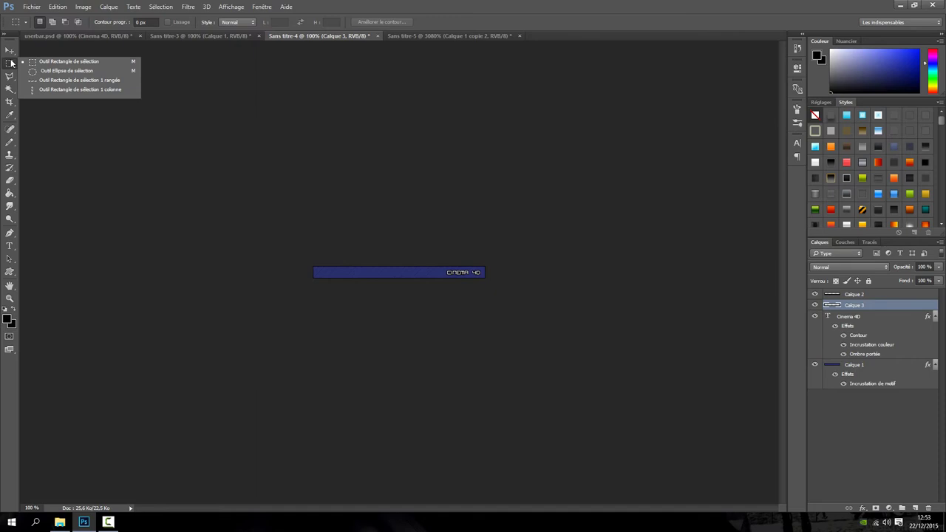
click(67, 70)
mouse_move(283, 174)
mouse_down()
mouse_move(507, 269)
mouse_move(522, 241)
mouse_up()
click(436, 198)
drag(260, 186, 544, 270)
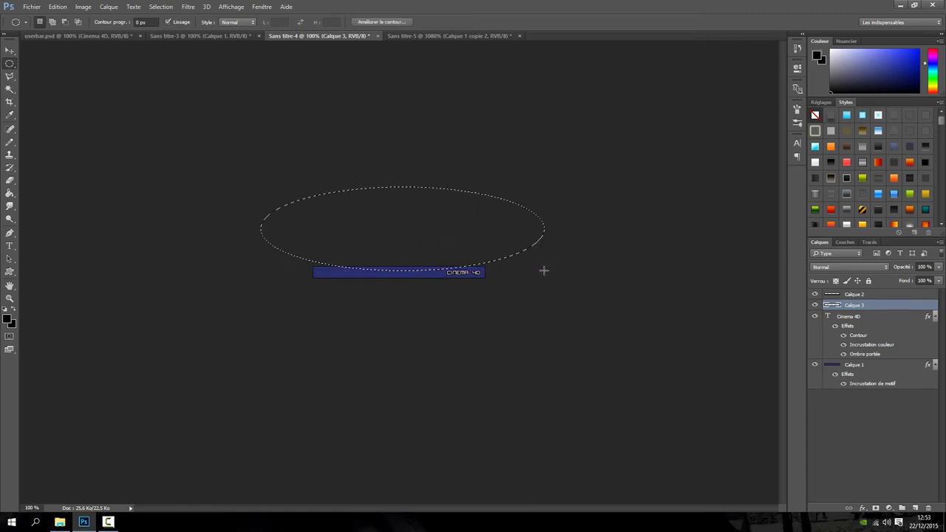
drag(410, 266, 406, 267)
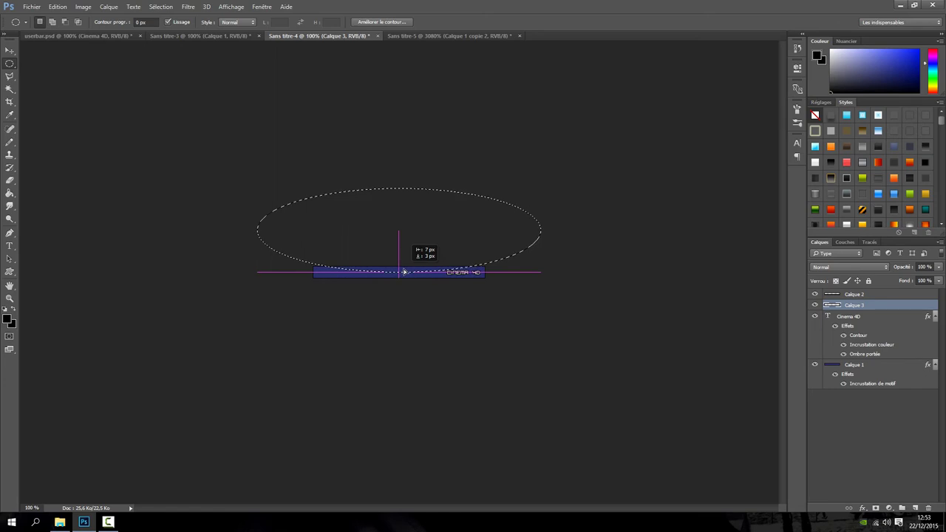
- Flatten the elliptical selection vertically with Transform Selection
click(169, 7)
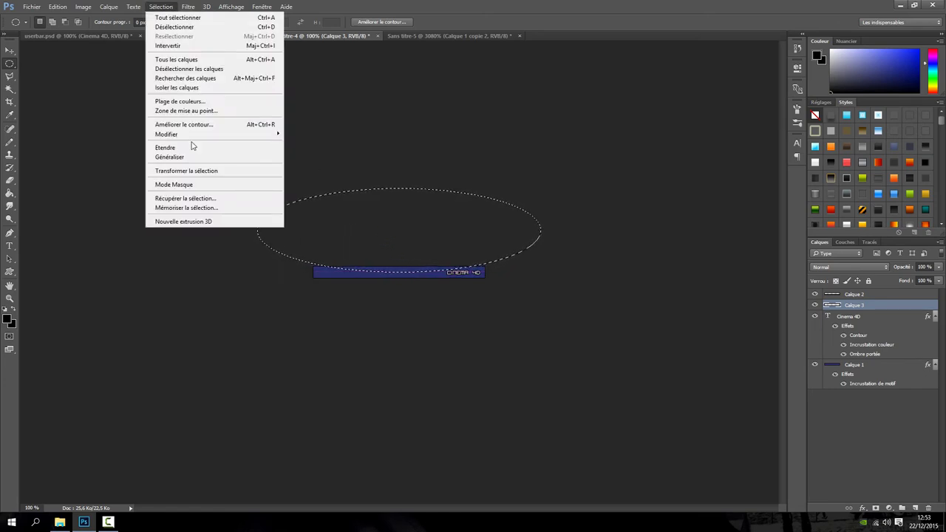
click(225, 172)
drag(399, 188, 396, 221)
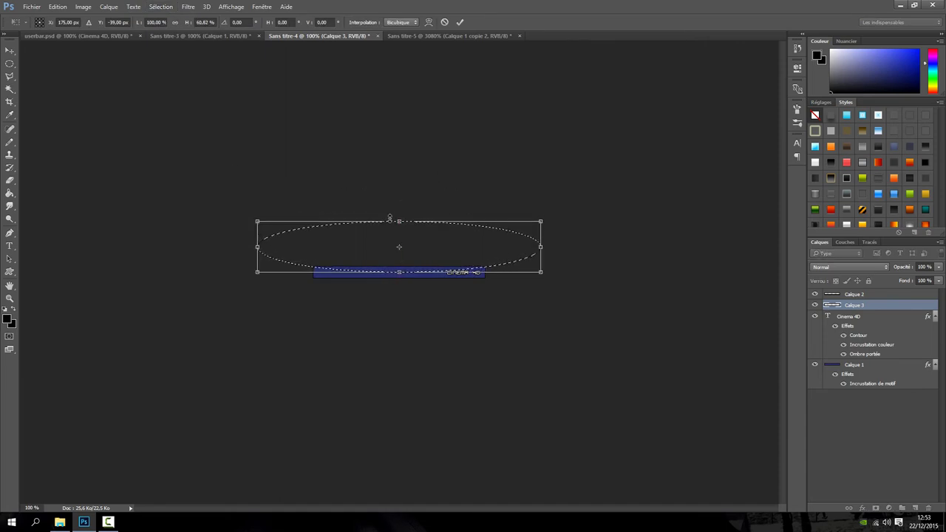
click(458, 23)
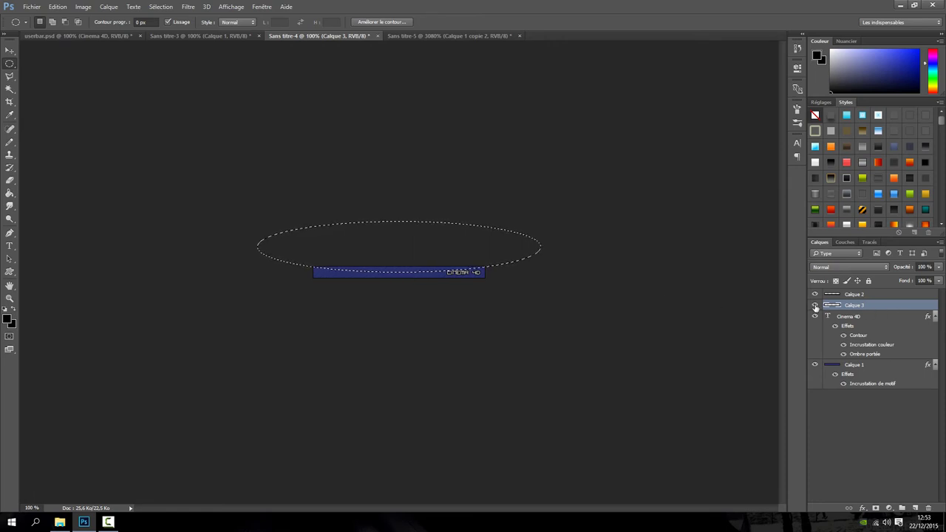
- Fill the flattened ellipse with white, deselect, and set the layer opacity to 10%
right_click(414, 274)
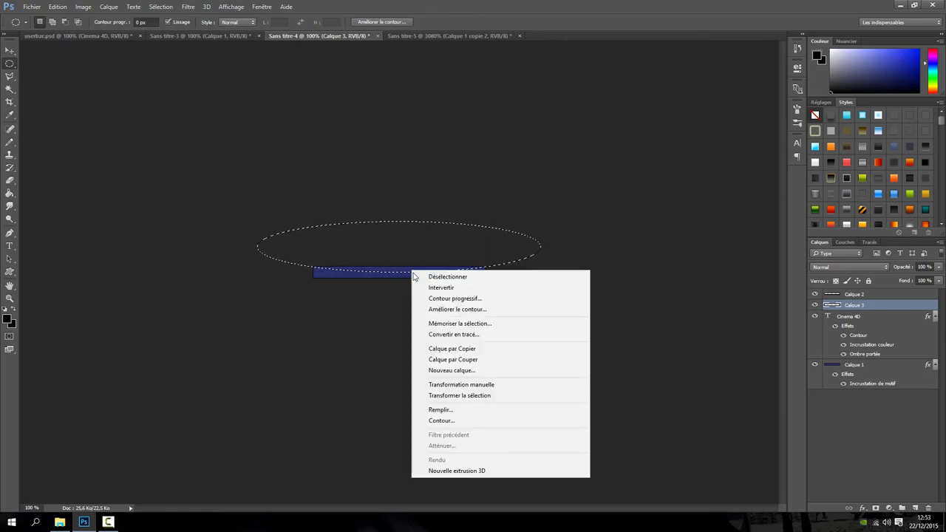
click(458, 406)
click(677, 204)
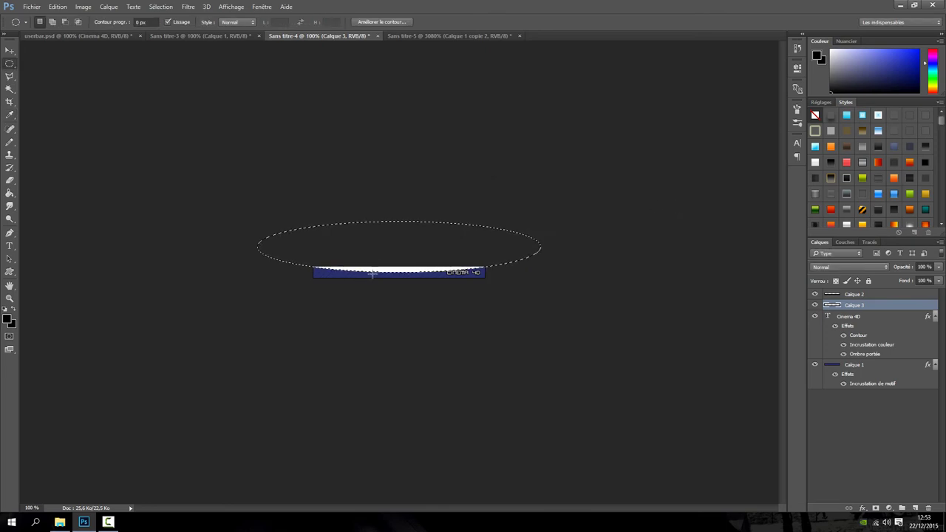
right_click(377, 267)
click(399, 271)
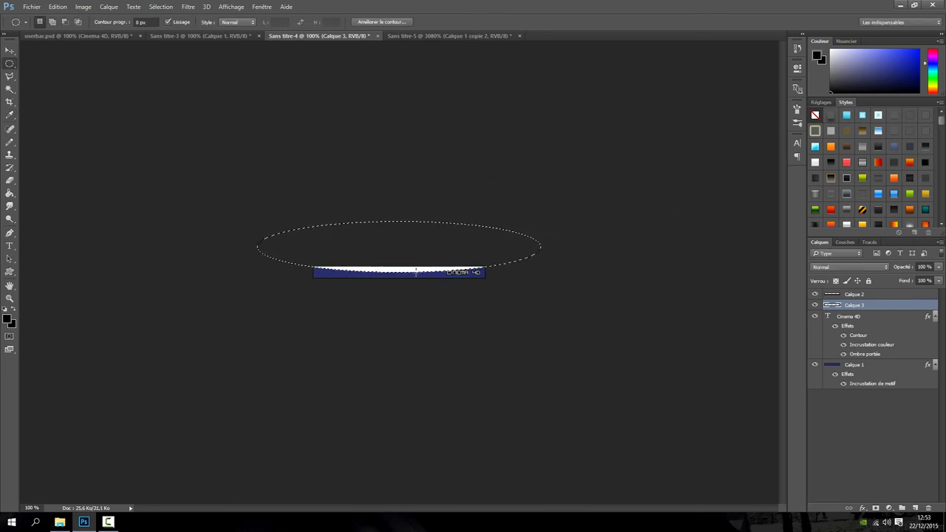
click(922, 267)
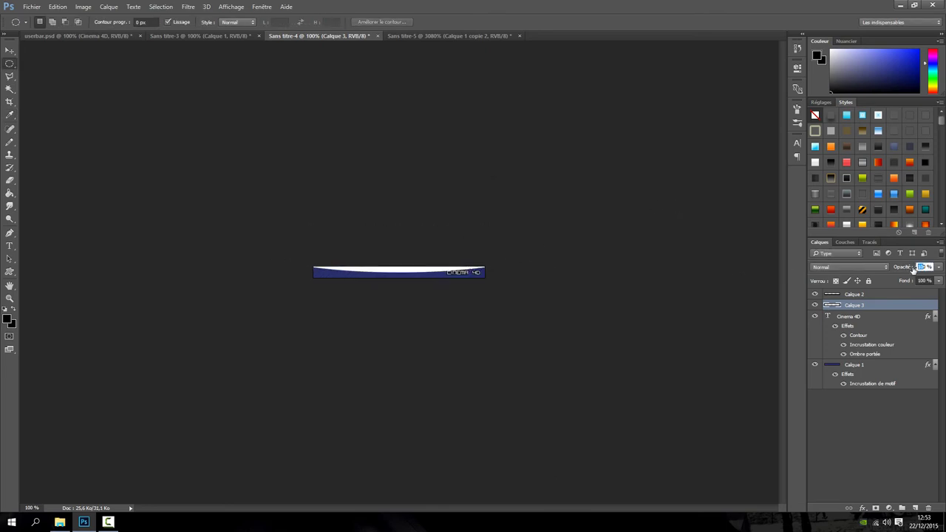
text(10)
key(Return)
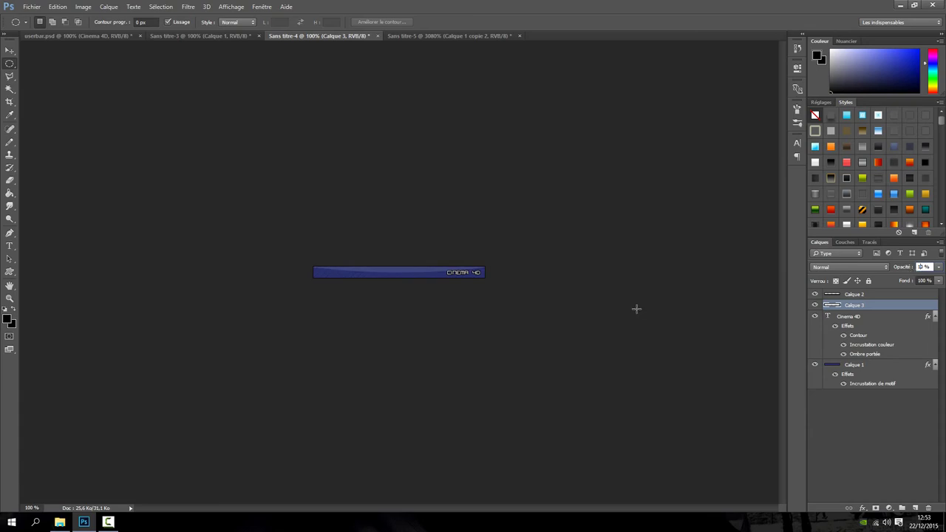
- Select the Cinema 4D logo with an ellipse, then return to the CINEMA 4D banner document
click(188, 36)
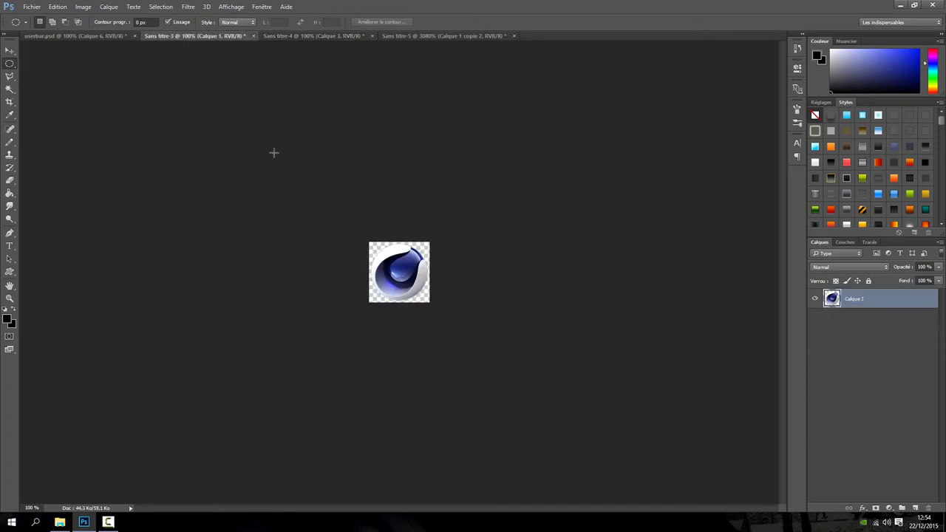
drag(274, 160, 573, 393)
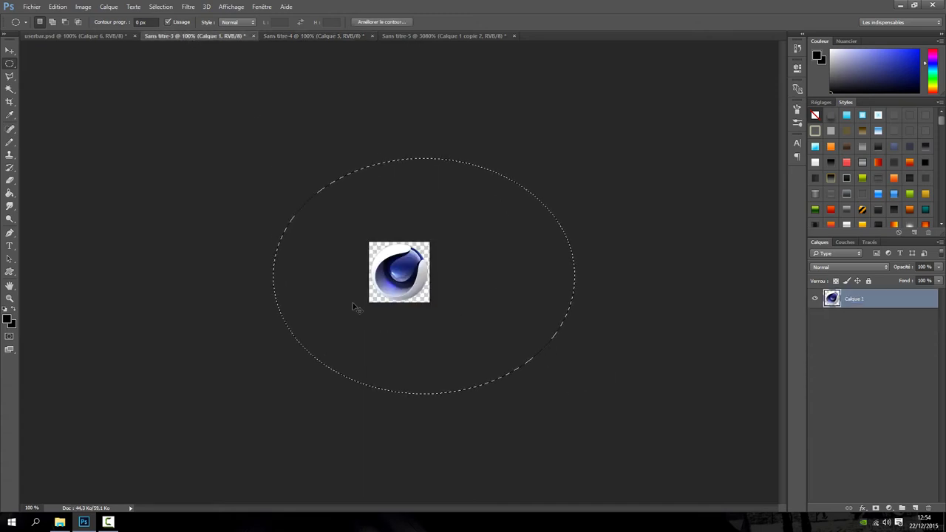
click(409, 36)
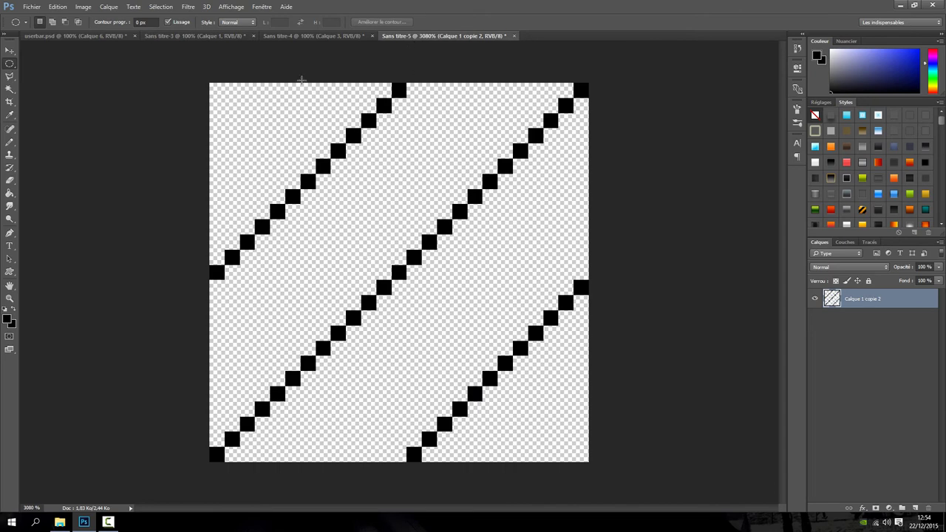
click(313, 39)
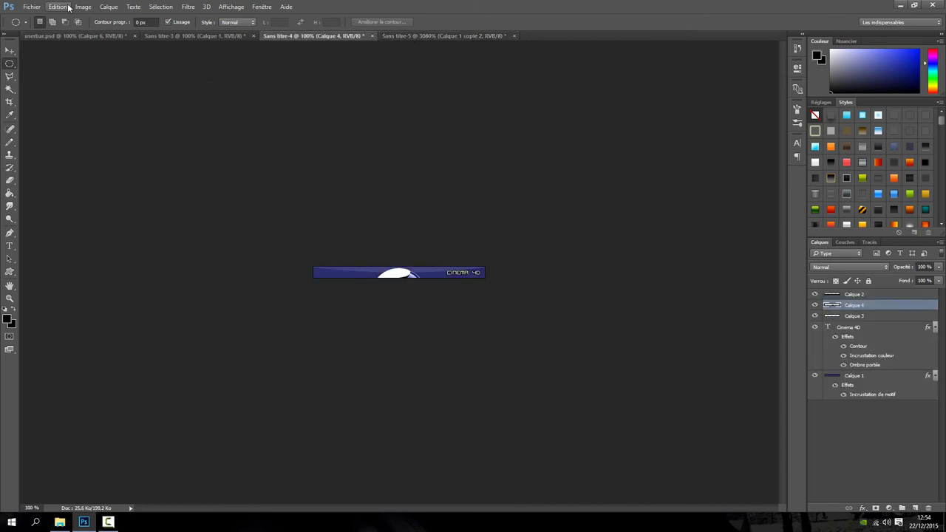
click(33, 7)
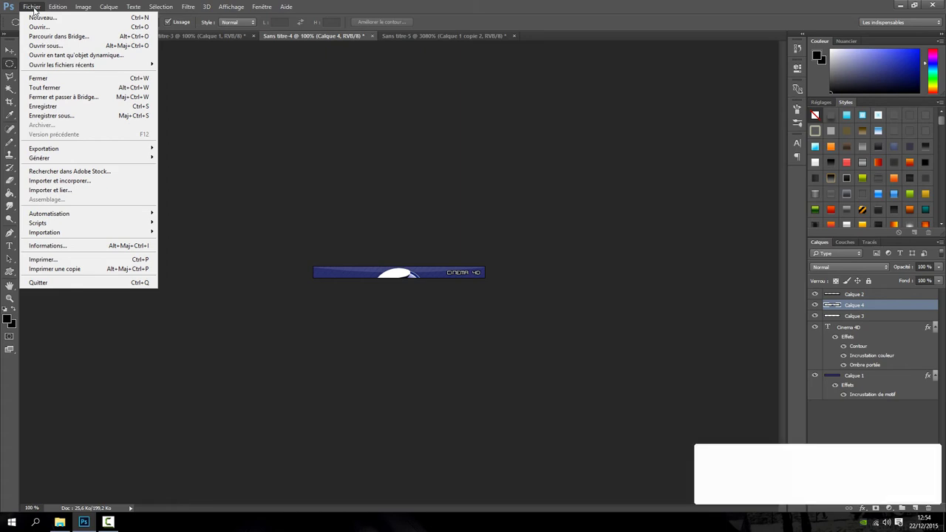
click(32, 7)
click(32, 8)
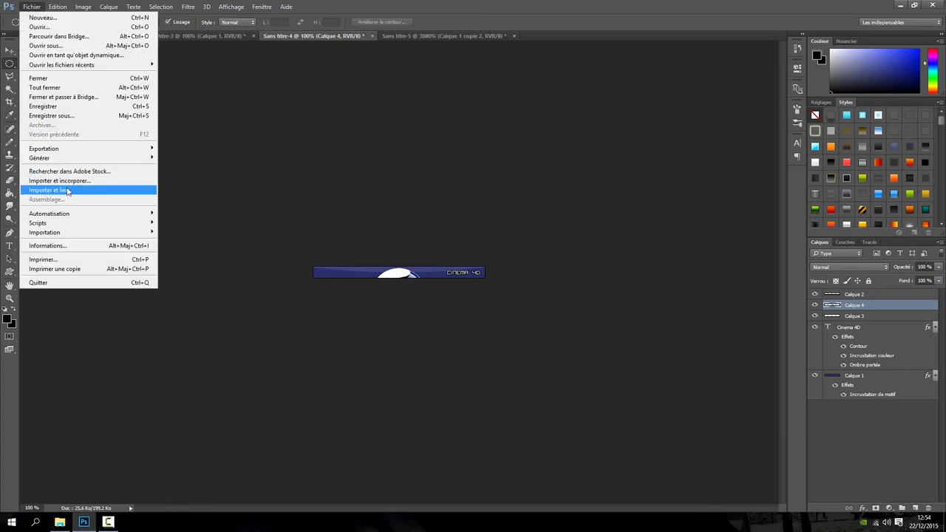
click(465, 215)
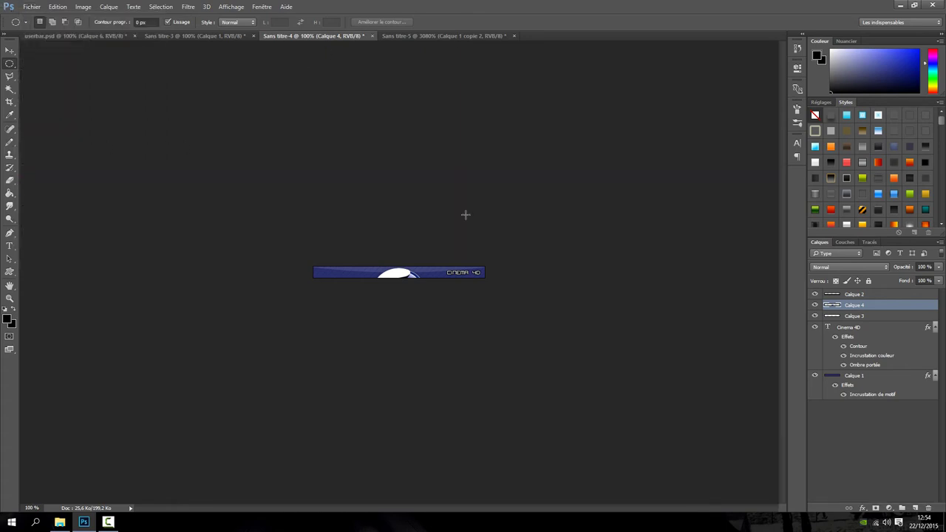
- Scale the white lens logo to about 37% and position it at the bar's left end
click(55, 9)
click(118, 199)
drag(429, 326, 386, 287)
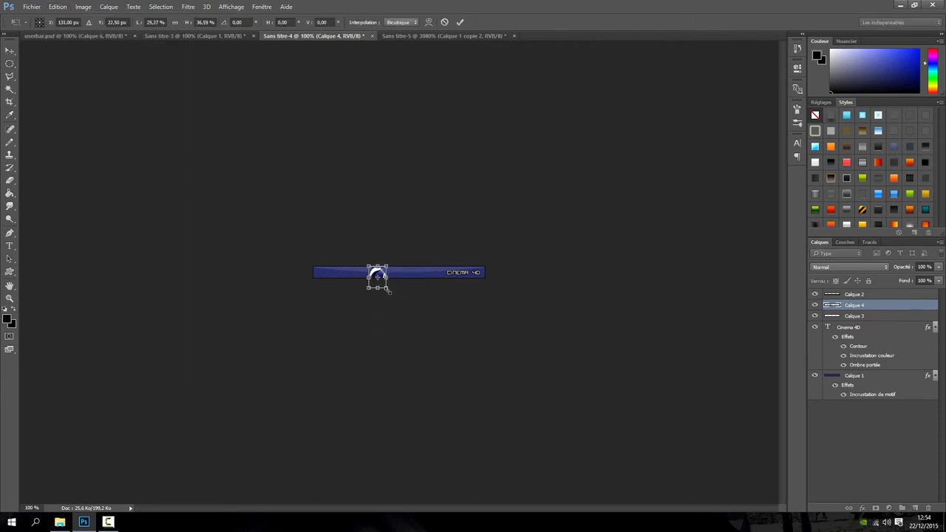
key(ctrl+z)
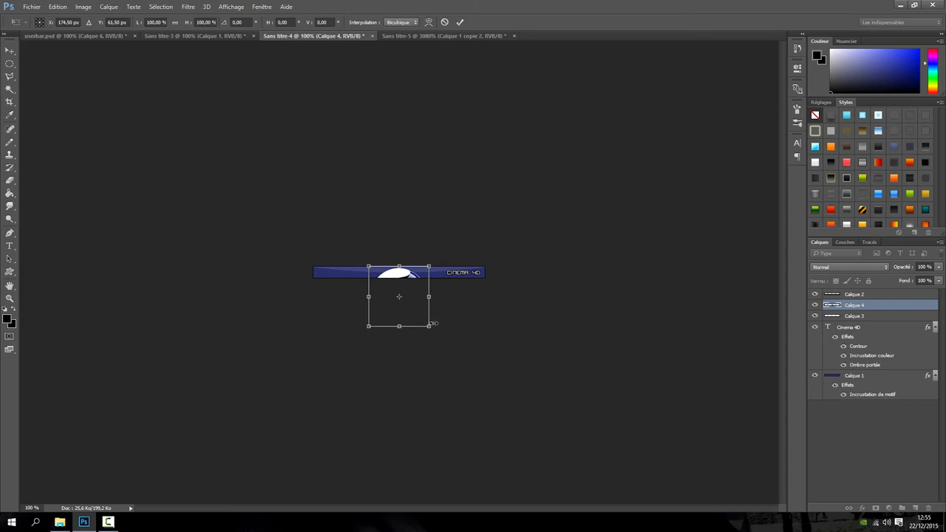
mouse_move(425, 325)
mouse_down()
mouse_move(391, 287)
mouse_move(330, 272)
mouse_up()
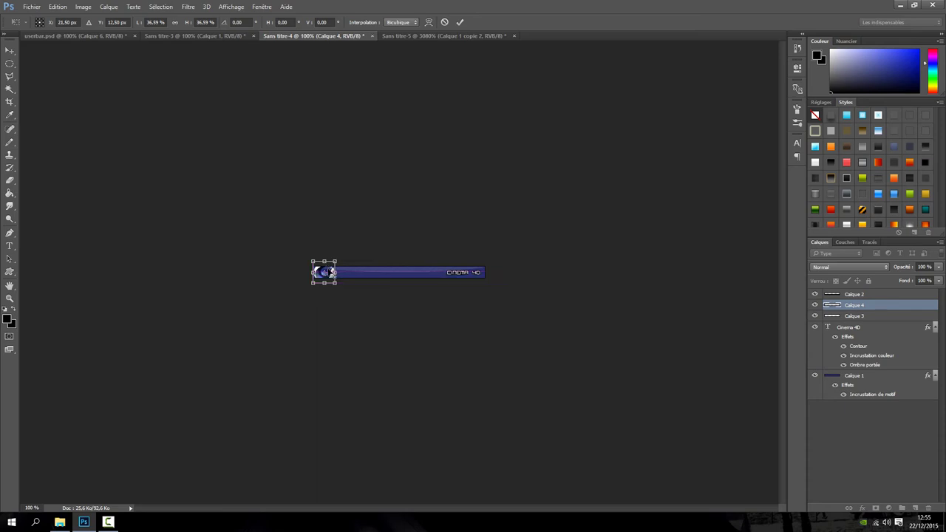
key(Left)
key(Left)
key(Left)
key(Left)
key(Left)
key(Right)
click(459, 23)
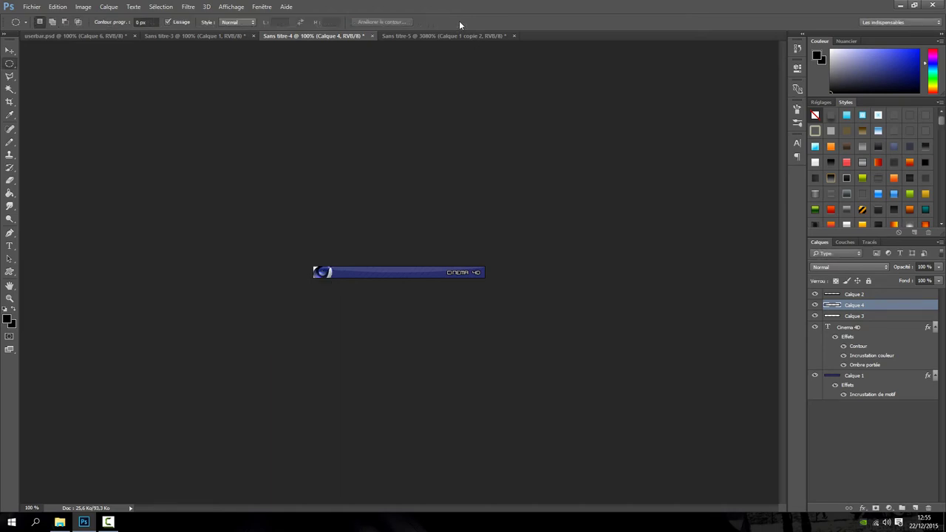
- Give Calque 4 a drop shadow with a 180° angle and 24 px size
right_click(853, 311)
click(698, 71)
drag(392, 92, 664, 90)
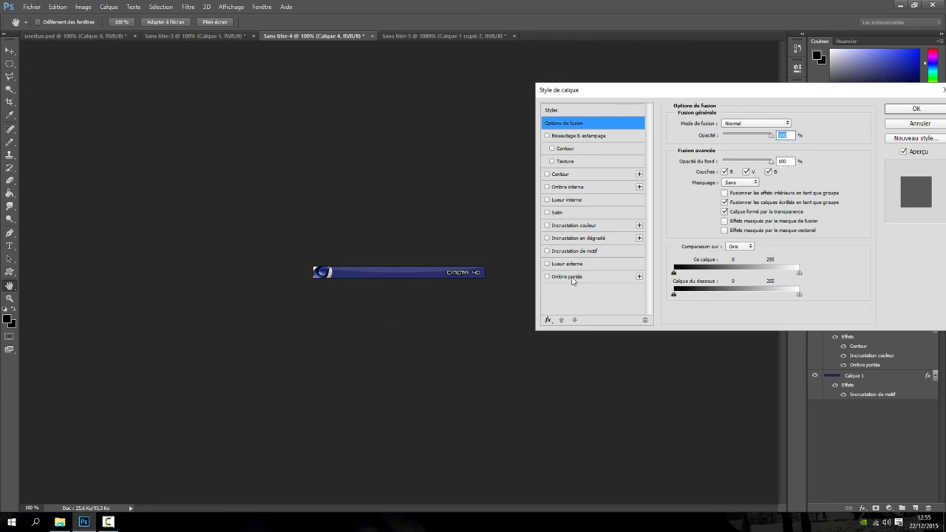
click(570, 278)
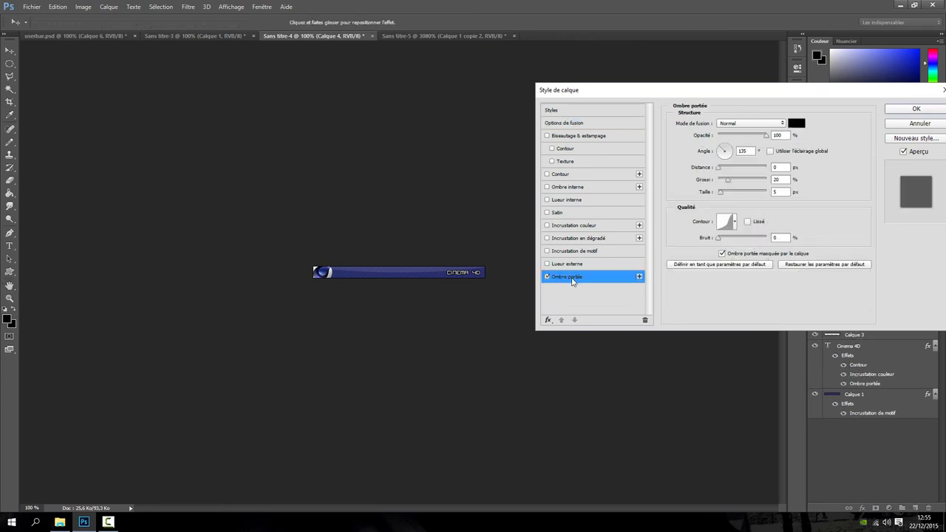
drag(729, 155, 716, 155)
double_click(748, 151)
click(718, 154)
drag(722, 194, 726, 197)
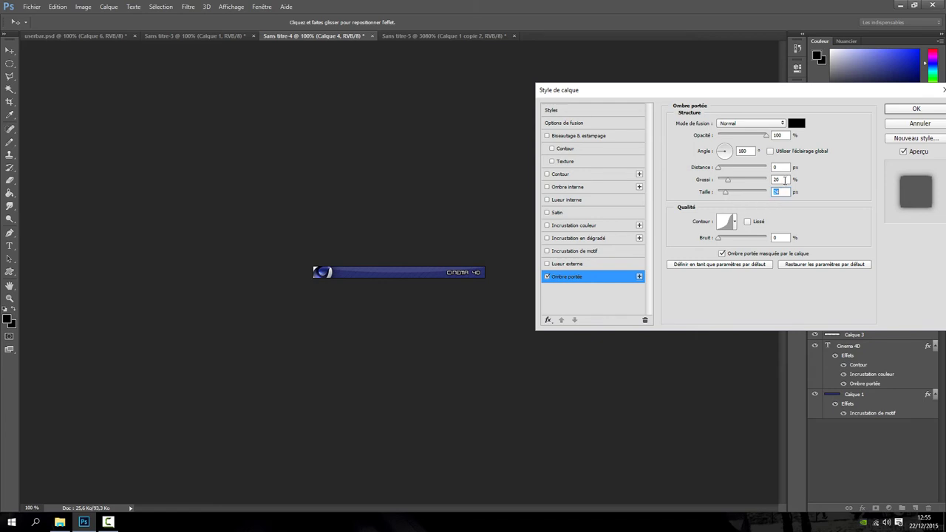
click(896, 111)
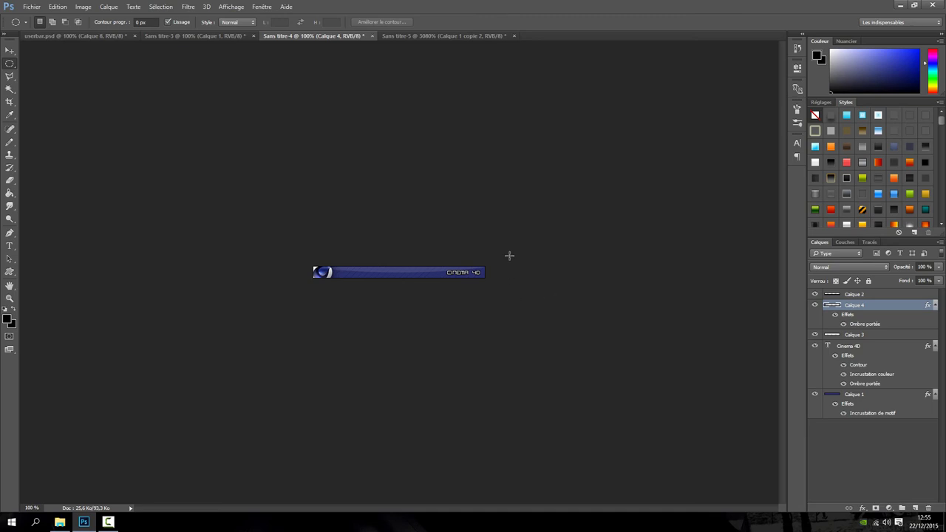
- Choose the soft round Brush tool and set its size to 8 px with 0% hardness
click(64, 36)
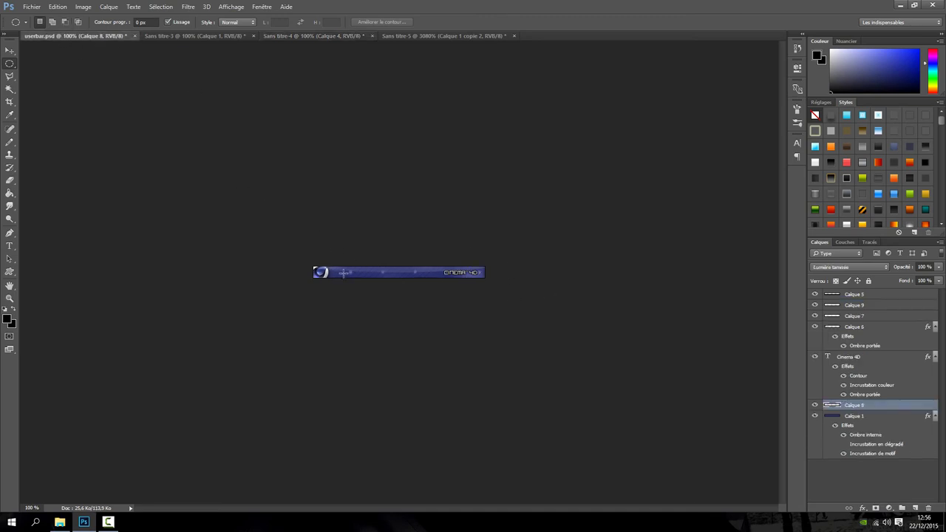
click(311, 36)
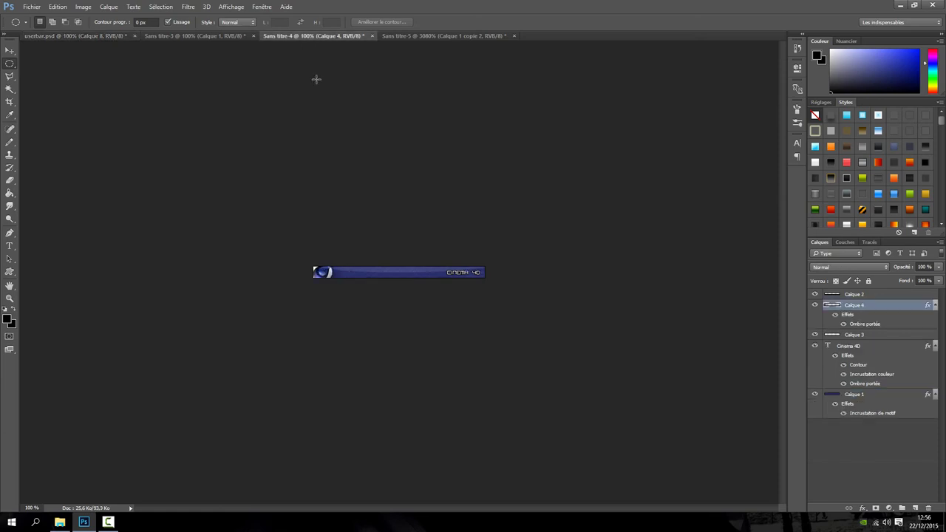
click(10, 142)
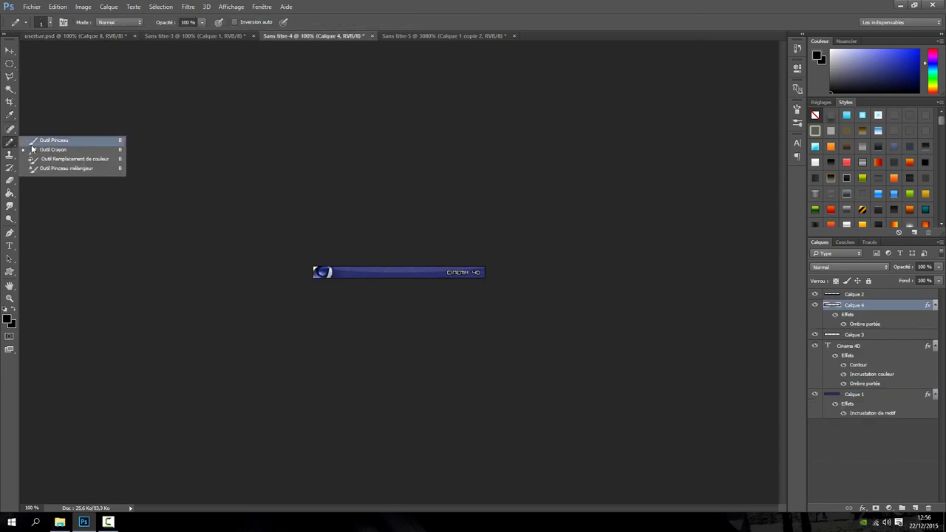
click(41, 143)
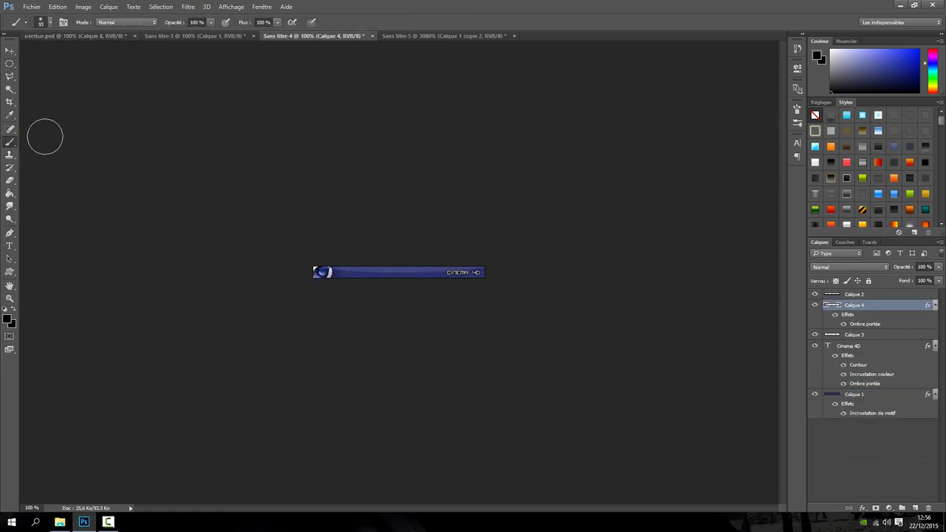
click(49, 22)
click(99, 41)
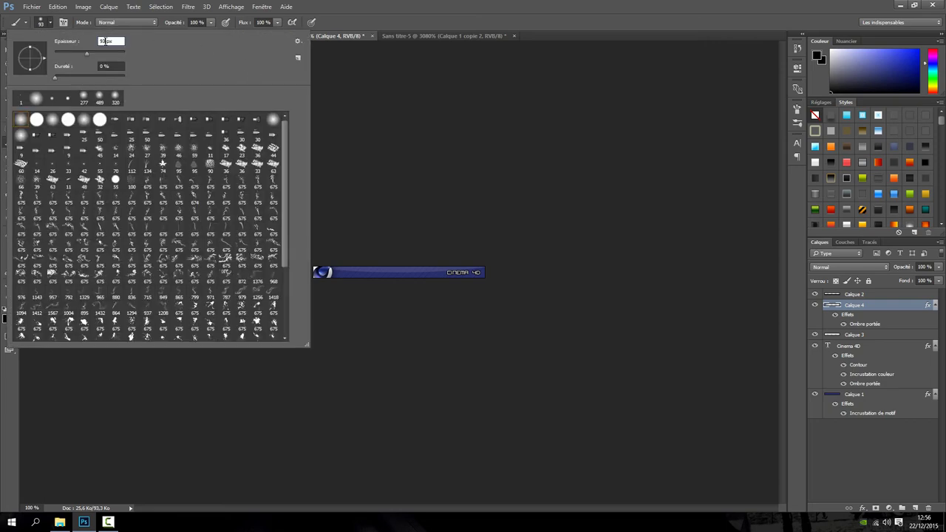
text(8)
key(Return)
click(337, 195)
key(ctrl+plus)
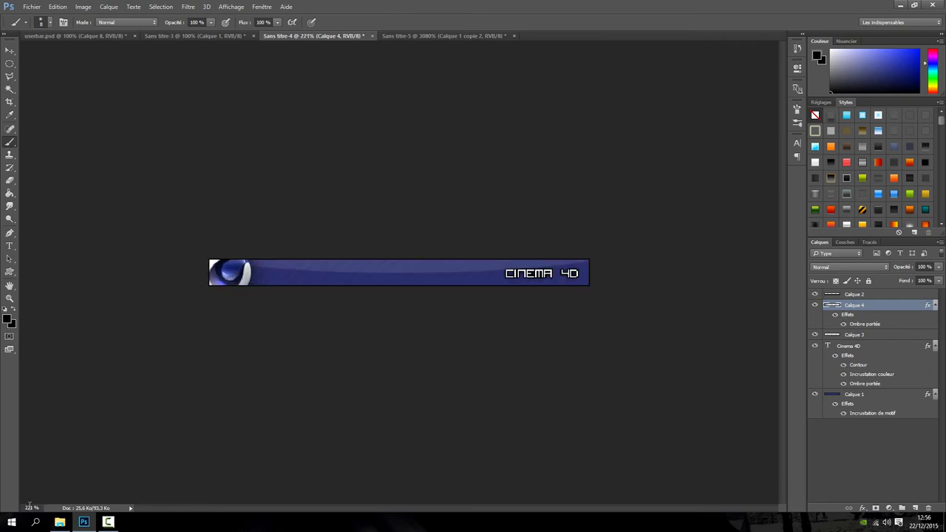
key(ctrl+plus)
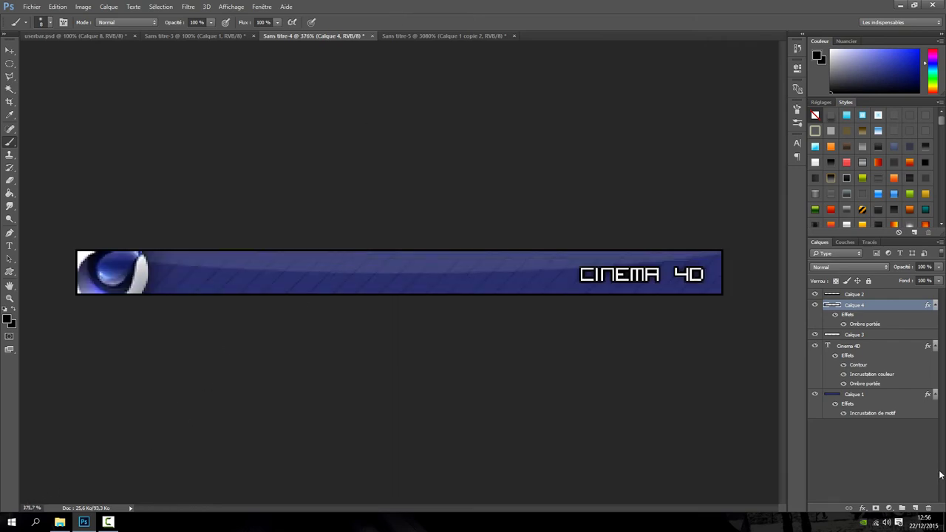
- Add a new layer above Calque 1 and set the brush spacing to 820%
click(915, 508)
drag(859, 313, 857, 395)
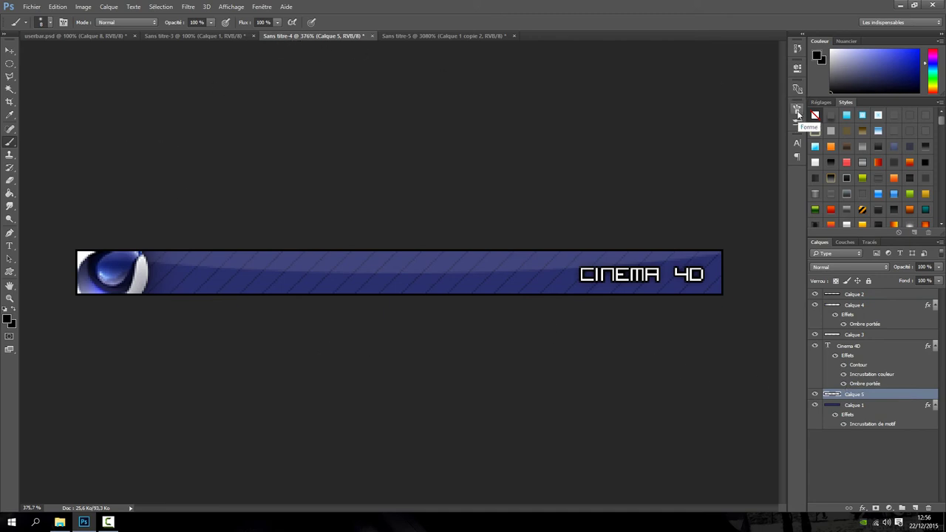
click(63, 22)
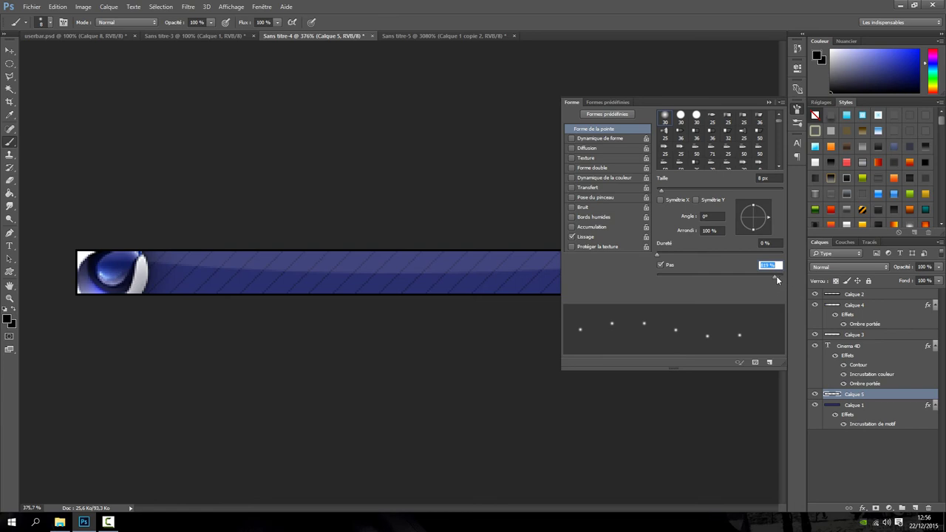
drag(776, 278, 649, 283)
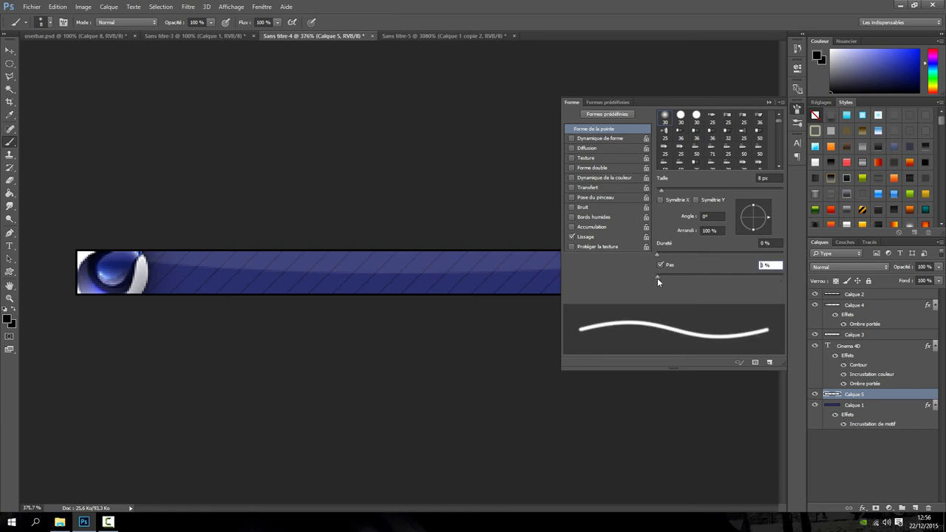
drag(658, 280, 746, 279)
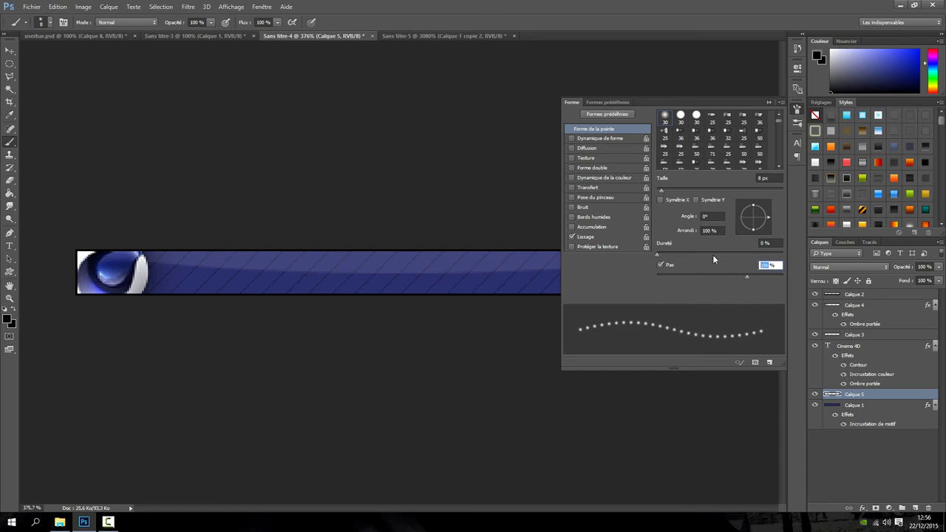
text(820)
click(769, 103)
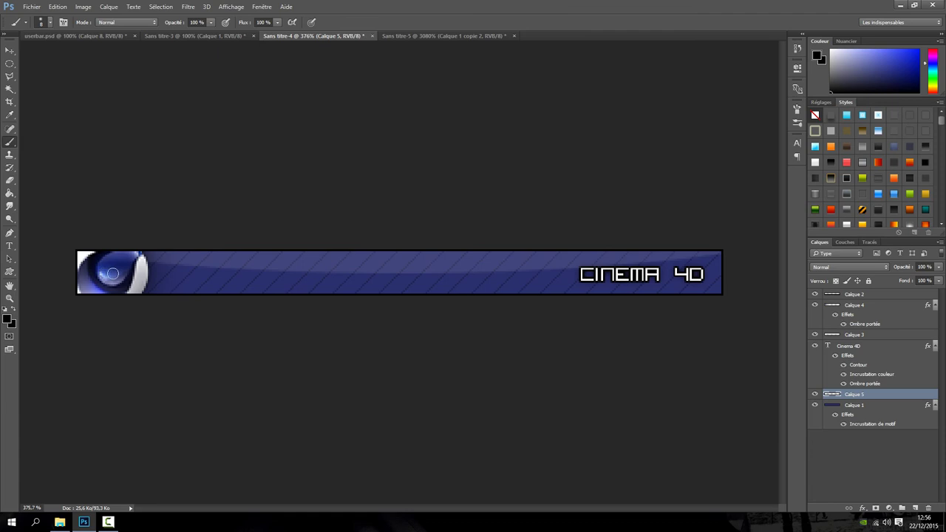
- Paint three evenly spaced white dots across the banner and blend the layer with Lumière tamisée
click(112, 273)
shift+click(698, 275)
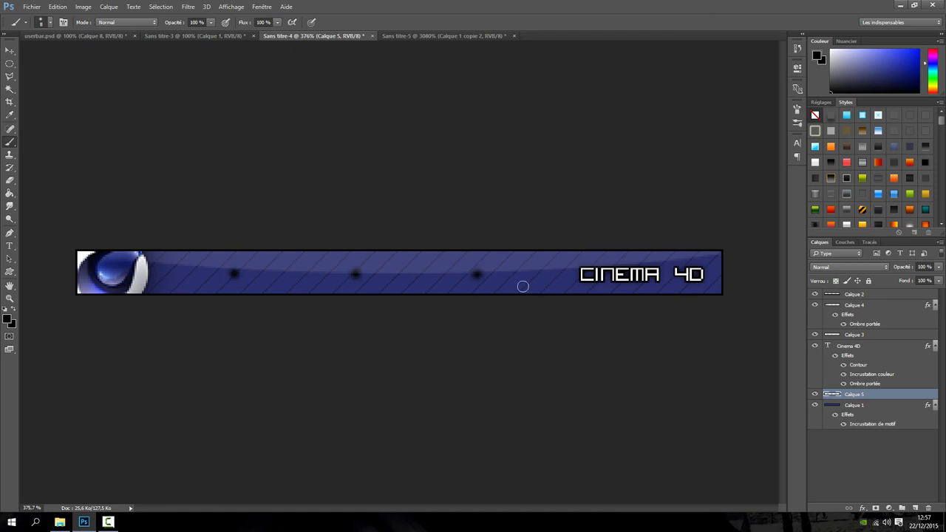
key(ctrl+z)
key(x)
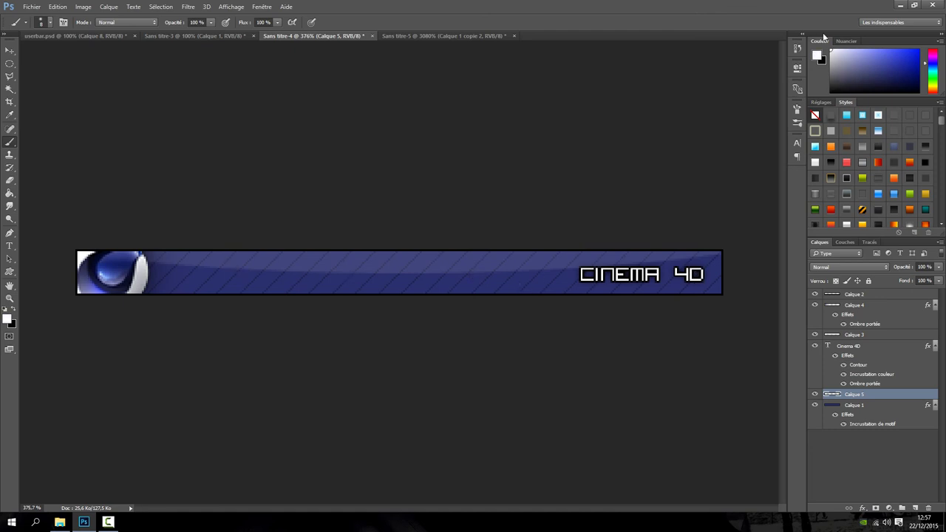
drag(231, 274, 488, 274)
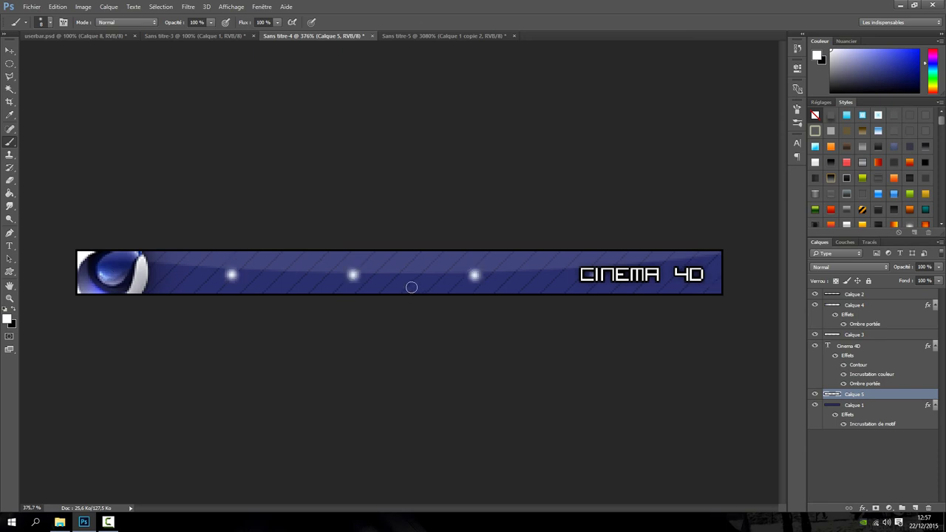
click(831, 266)
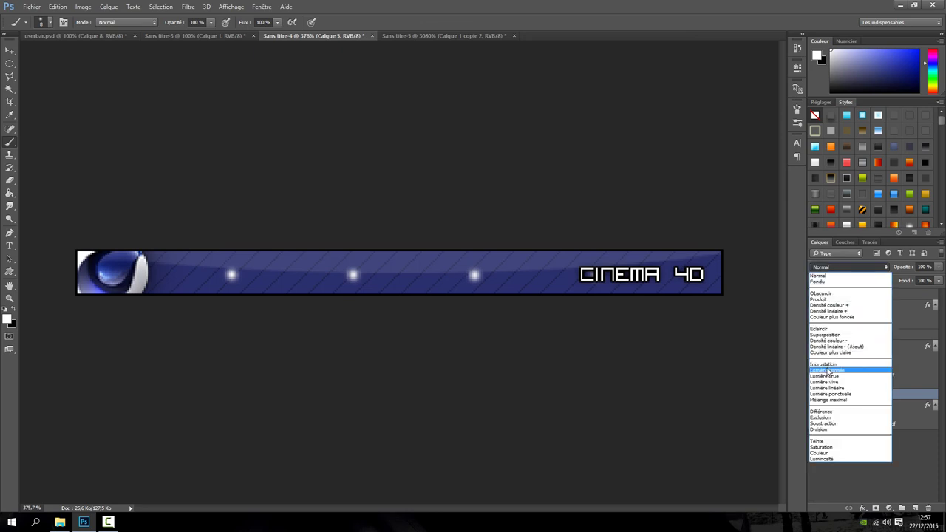
click(827, 370)
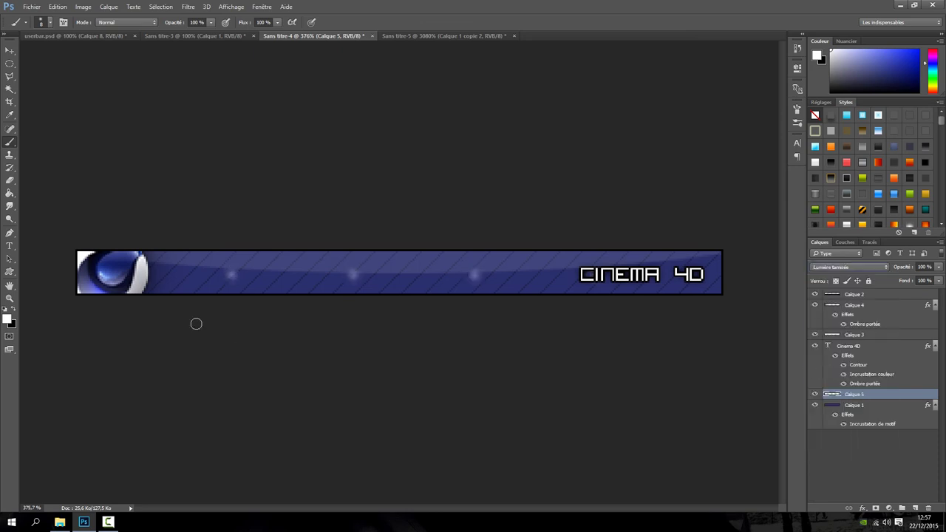
click(37, 508)
text(100)
key(Return)
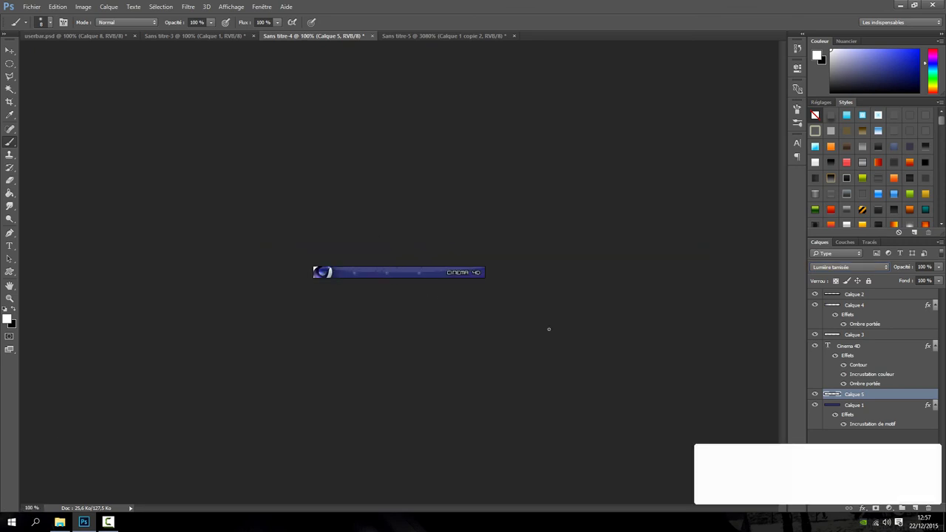
- Add a new layer above Calque 4 and paint large soft white highlights along the bar
click(915, 508)
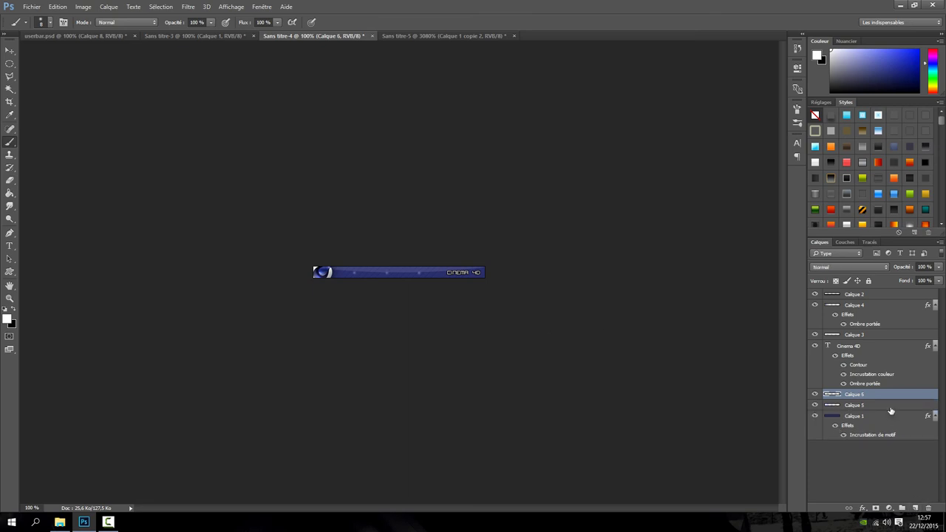
drag(873, 403, 850, 307)
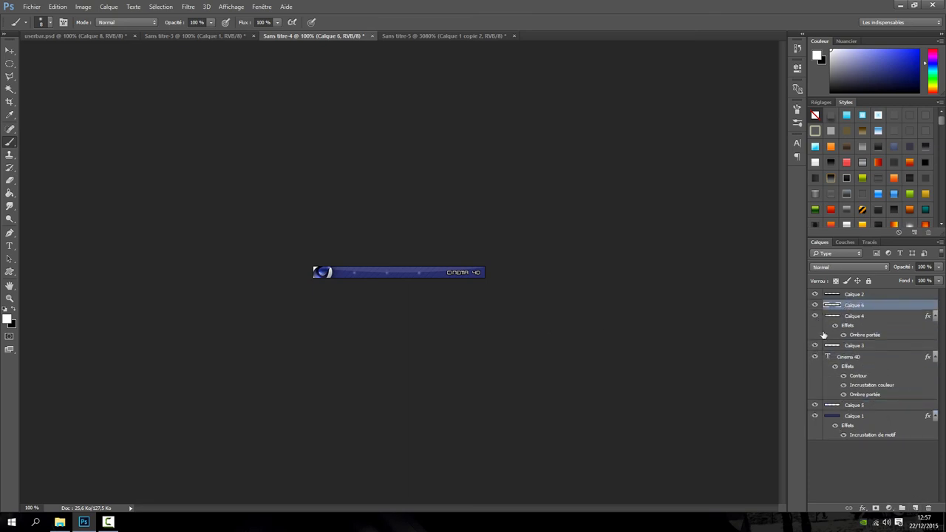
click(43, 22)
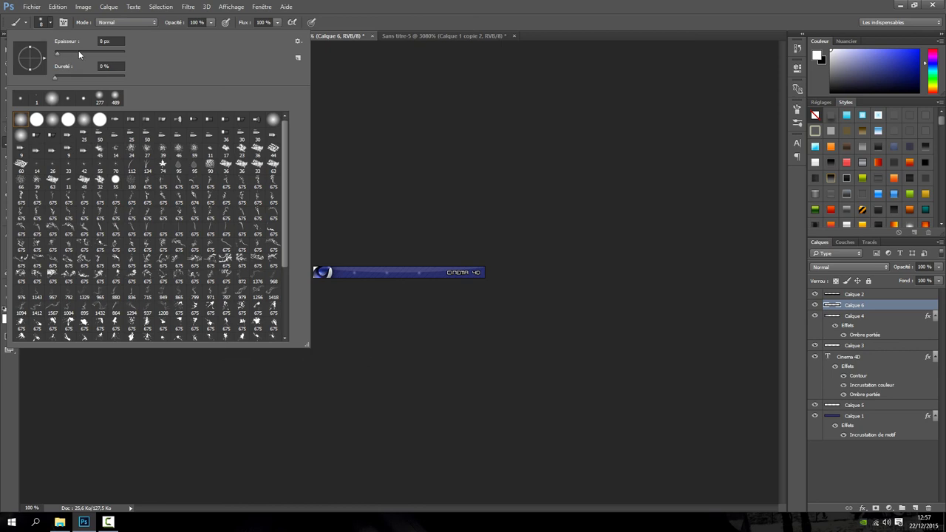
click(79, 54)
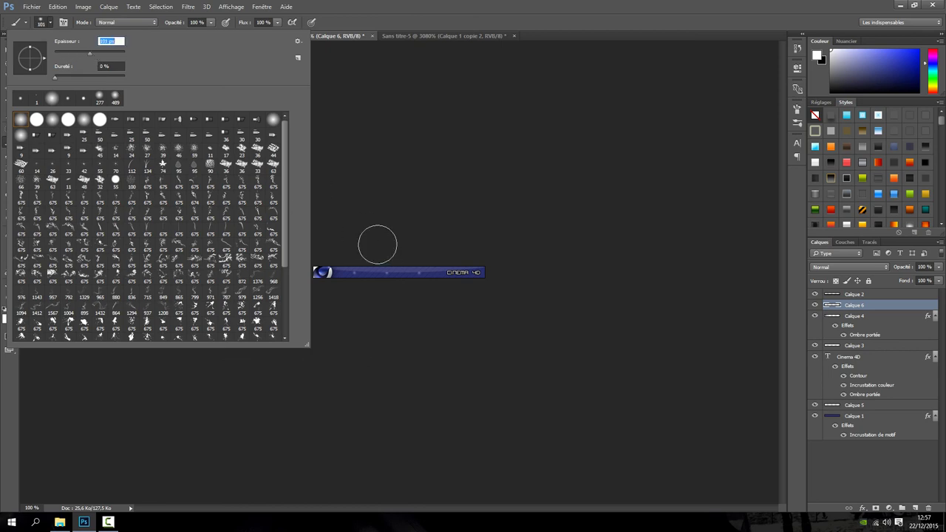
click(352, 6)
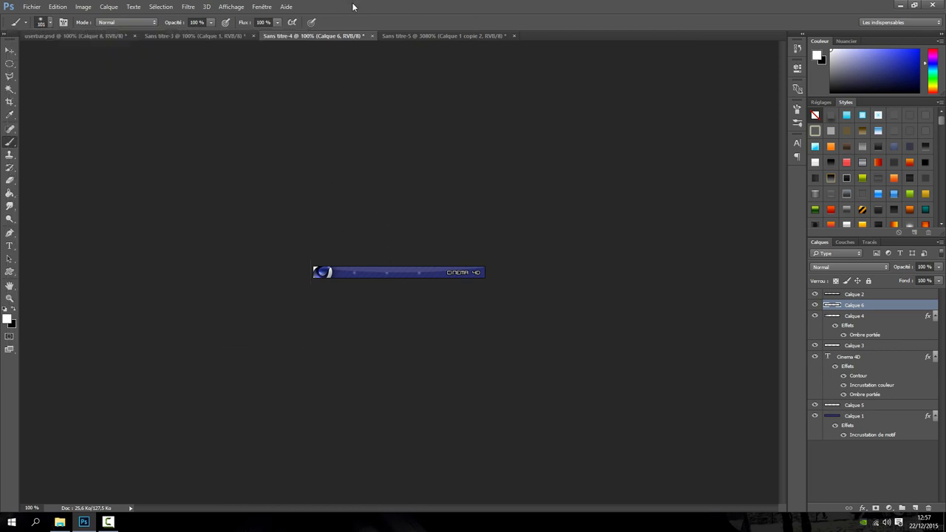
click(331, 257)
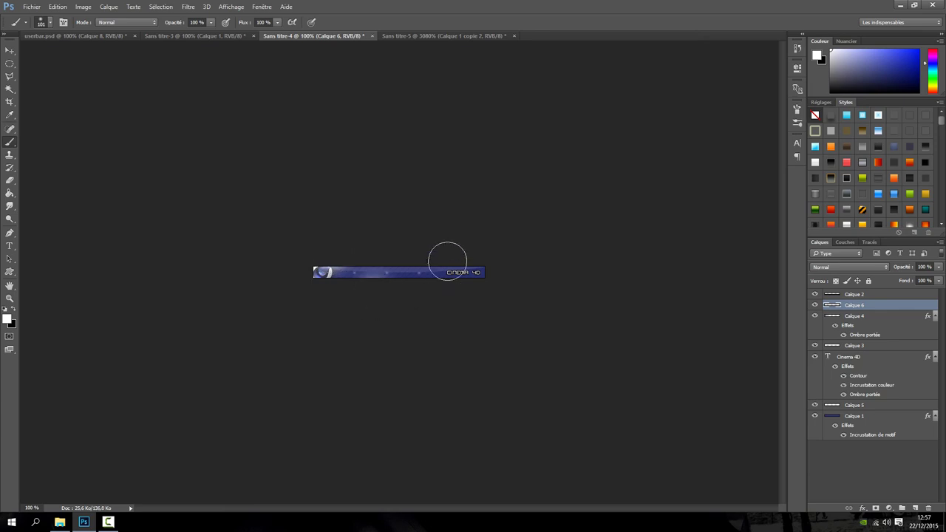
click(419, 250)
click(491, 282)
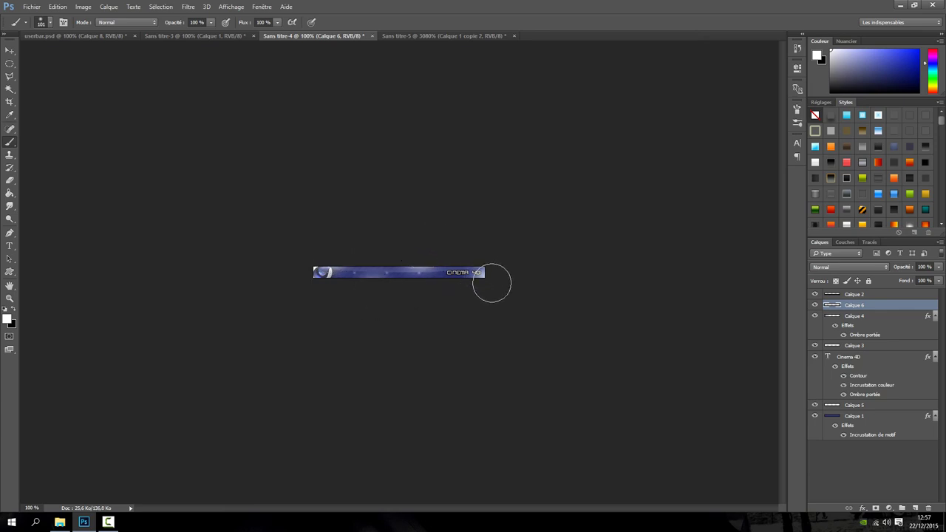
- Set the highlight layer to Lumière tamisée, keeping its opacity at 100%
click(856, 268)
click(832, 371)
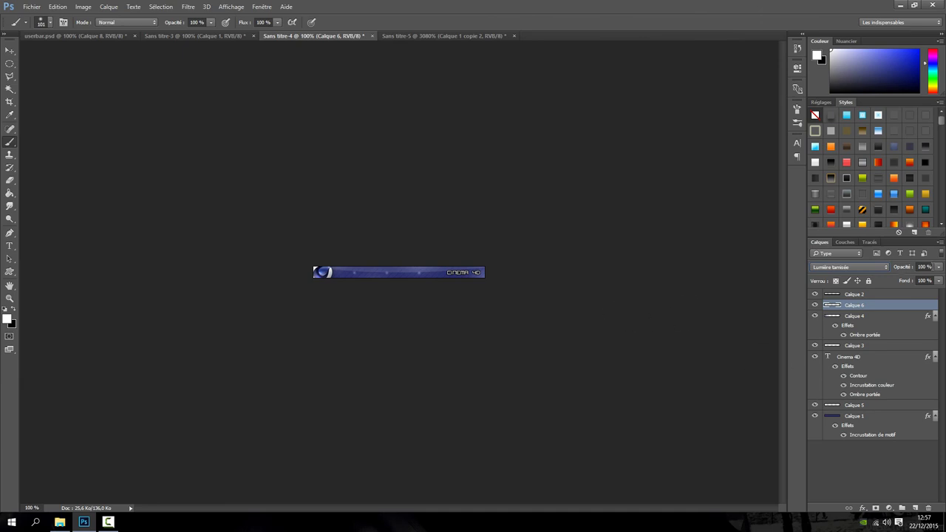
click(939, 268)
drag(908, 278, 890, 283)
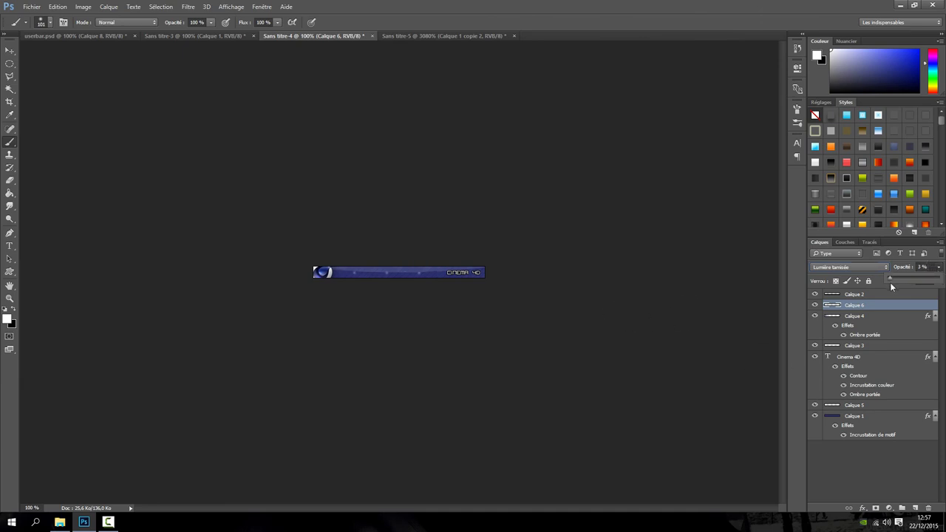
click(620, 312)
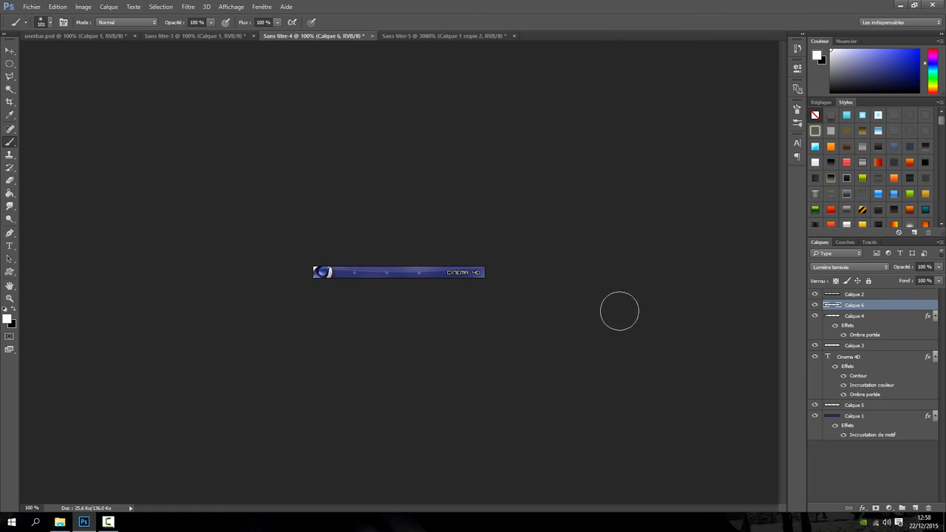
- Open Calque 1's blending options and add an Ombre interne effect
click(853, 416)
right_click(853, 417)
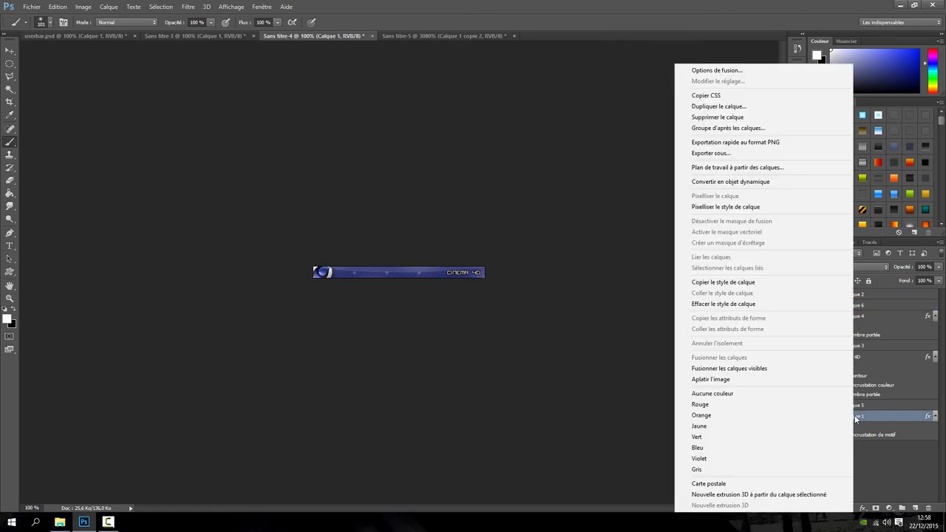
click(721, 73)
drag(410, 97, 674, 129)
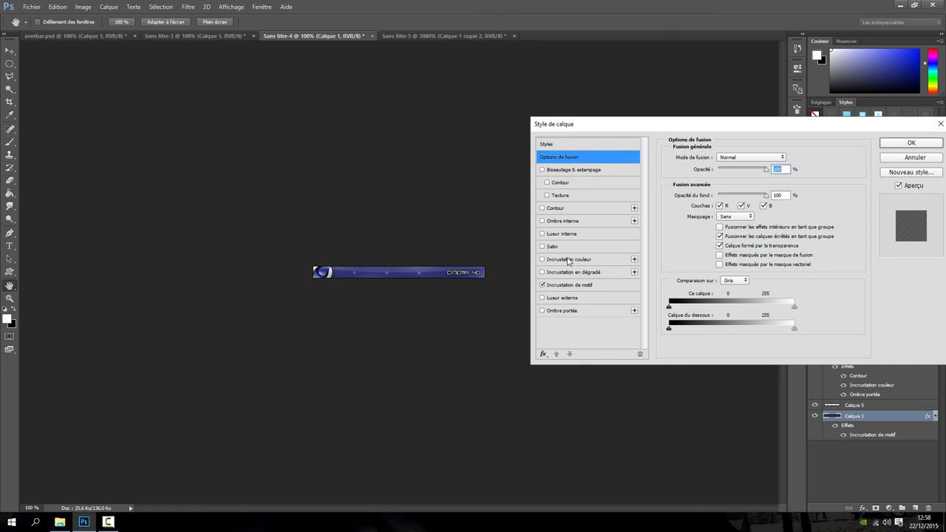
click(567, 221)
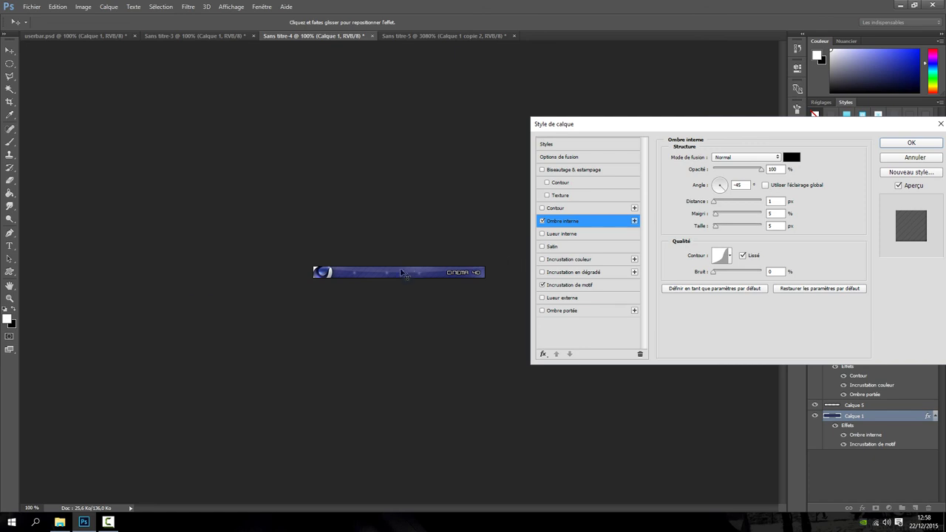
- Compare the bar with and without the inner shadow, then confirm the layer style
scroll(405, 275, up, 5)
click(543, 221)
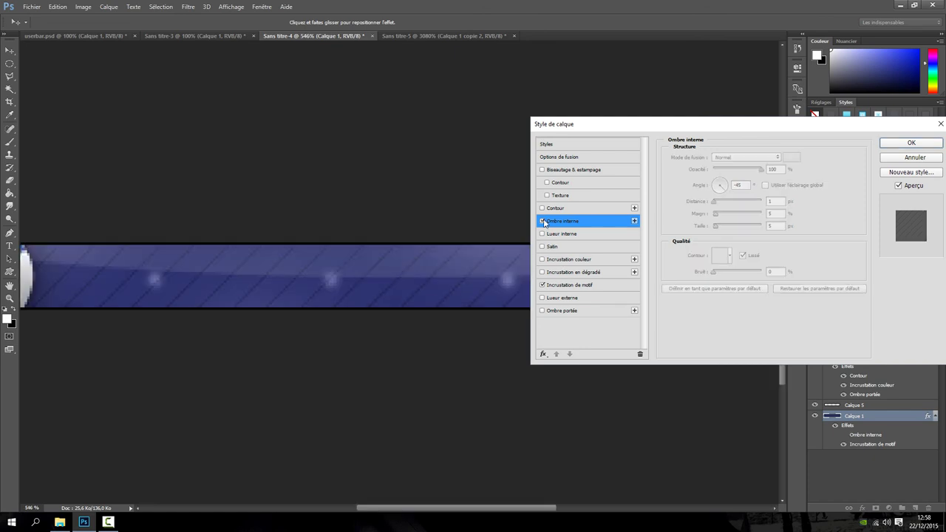
click(542, 221)
scroll(463, 251, down, 5)
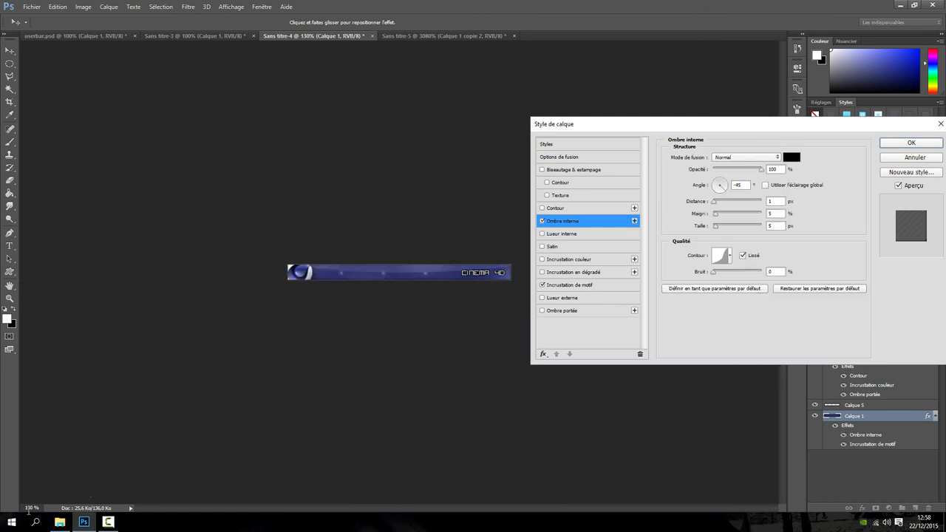
drag(32, 507, 26, 507)
text(100)
key(Return)
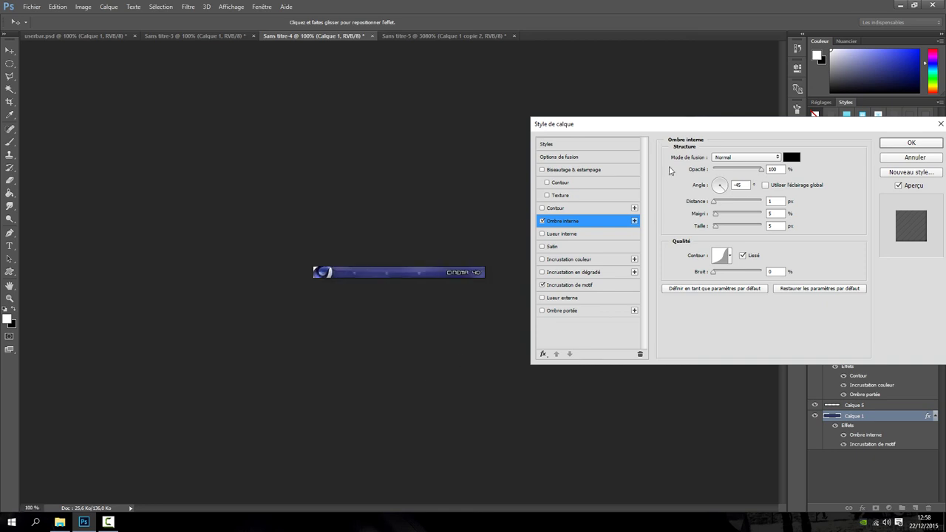
click(542, 221)
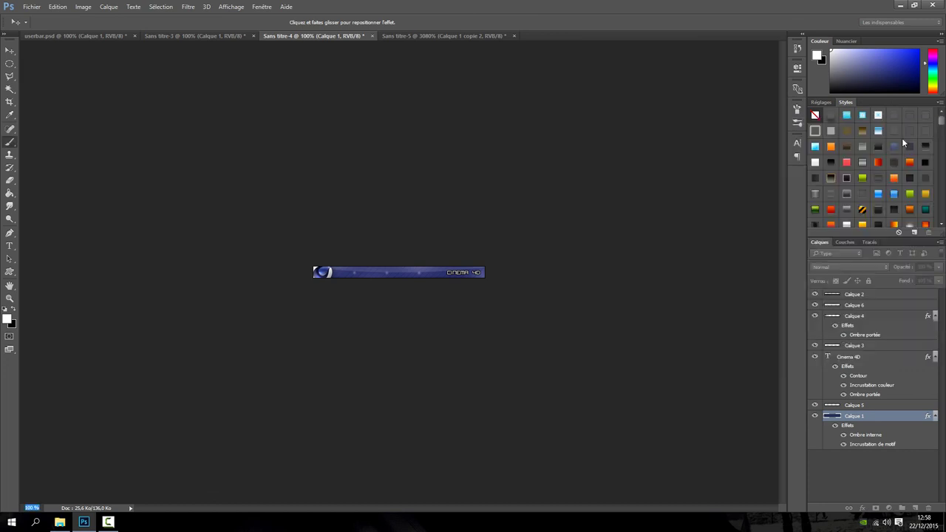
click(904, 142)
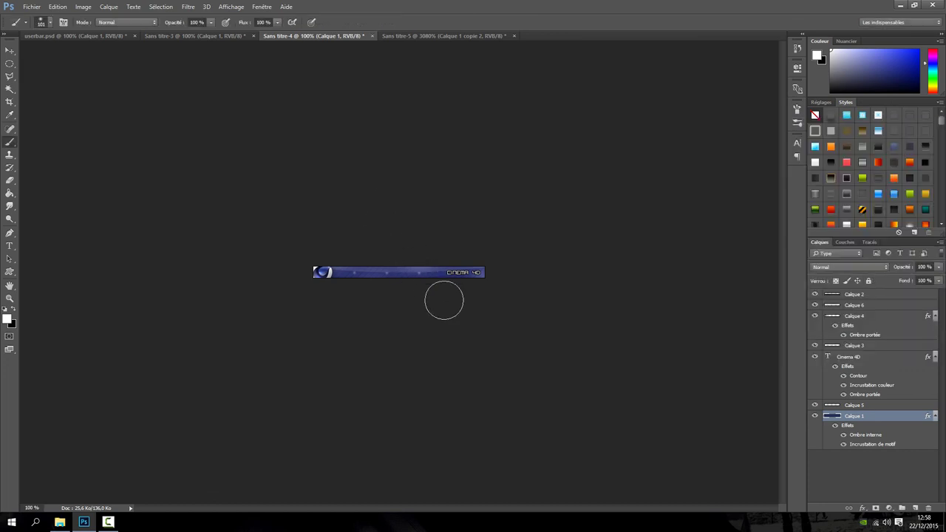
- Save the image as a PNG named userbar5, accepting the default PNG options
drag(10, 64, 74, 66)
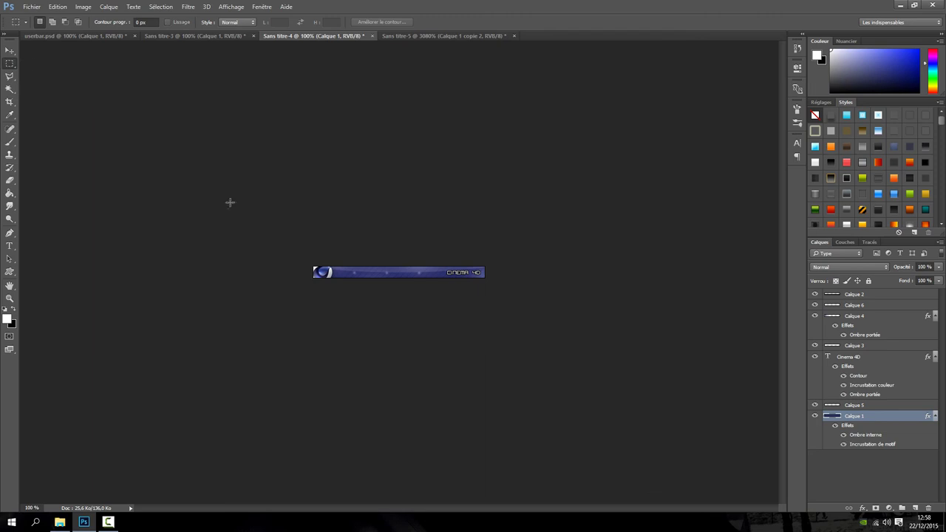
click(32, 7)
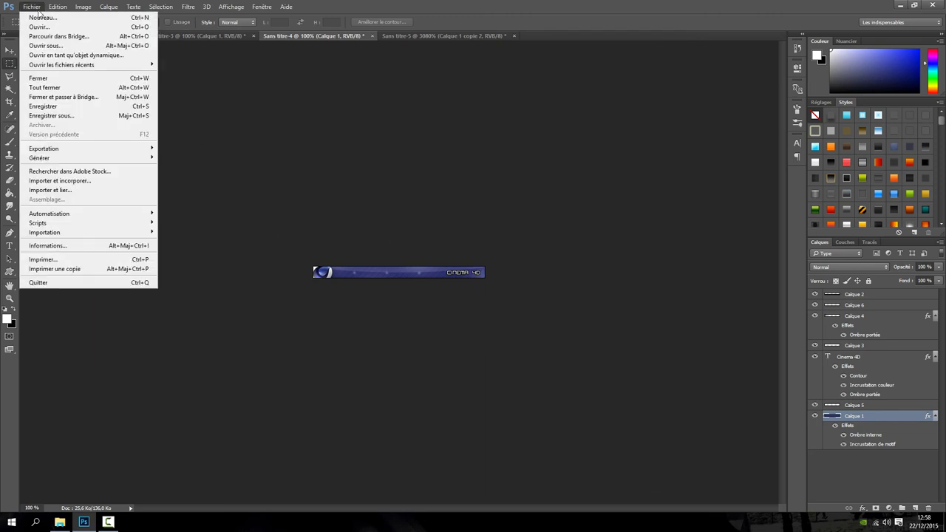
click(49, 108)
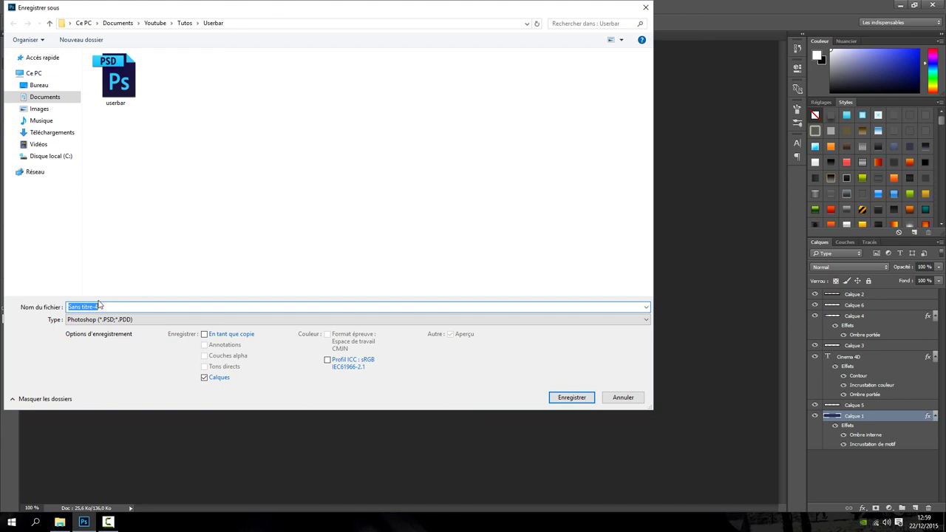
text(userbar)
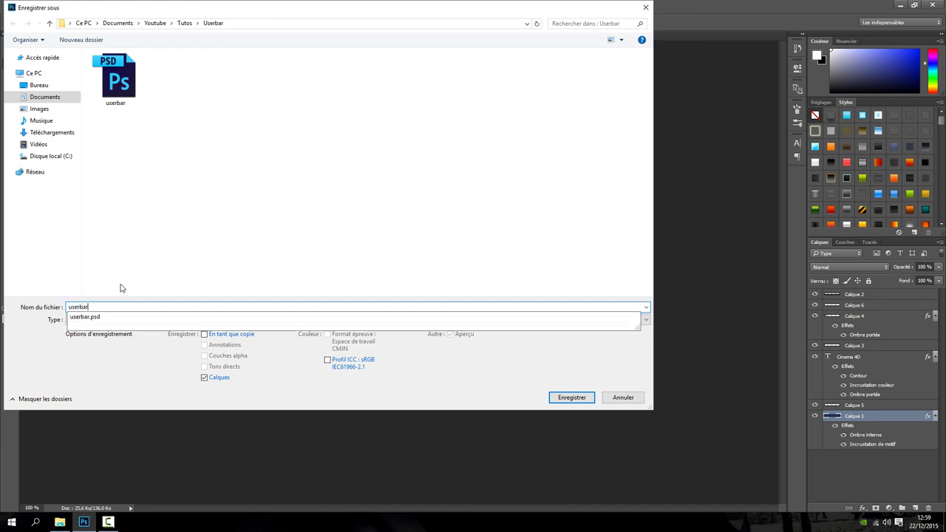
text(5)
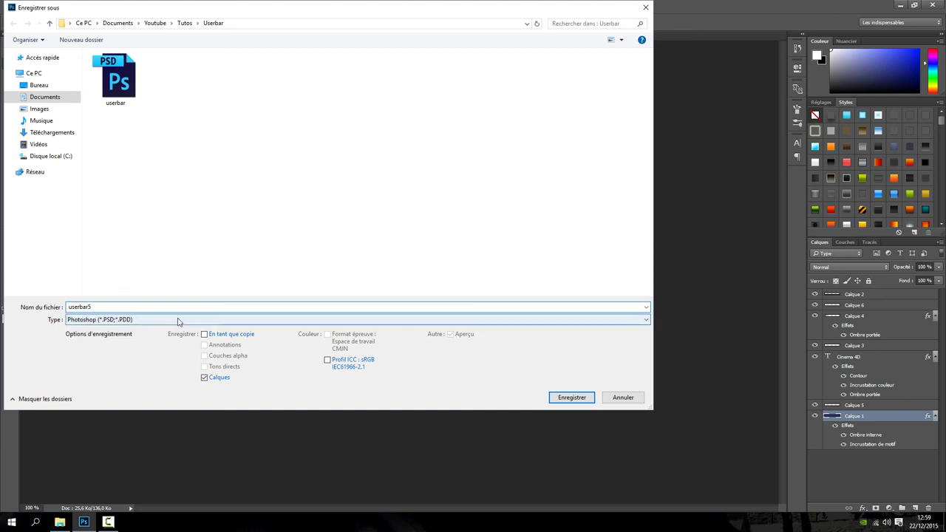
click(134, 319)
click(112, 447)
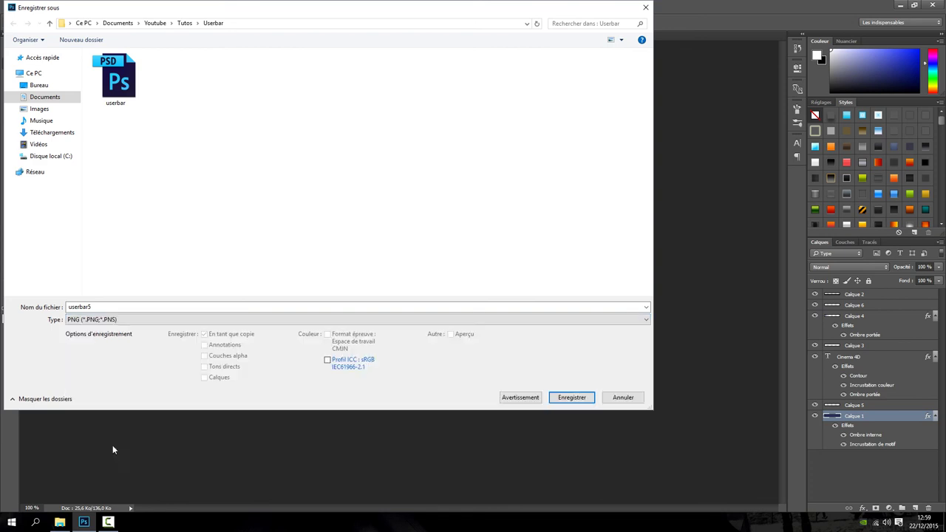
click(566, 398)
click(502, 164)
- Browse File Explorer to Documents > Youtube > Tutos > Userbar and select userbar5
click(60, 523)
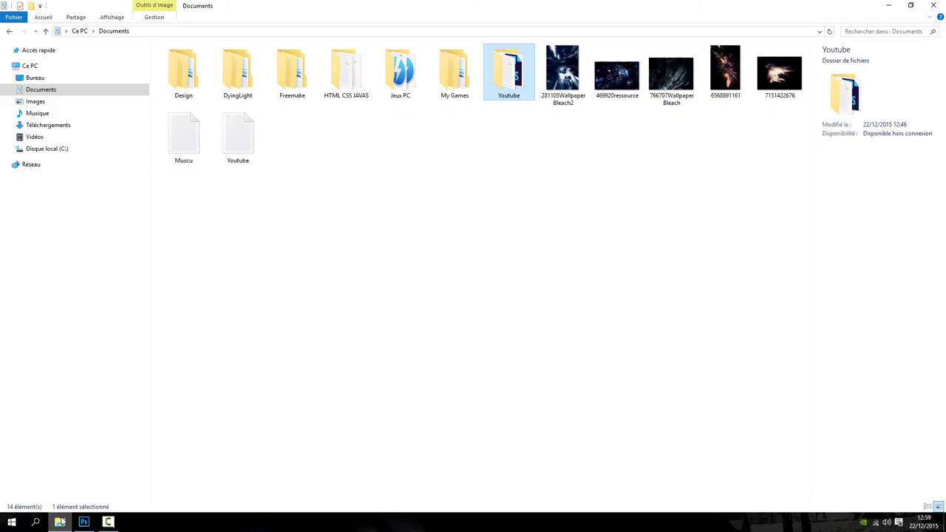
click(193, 89)
double_click(194, 89)
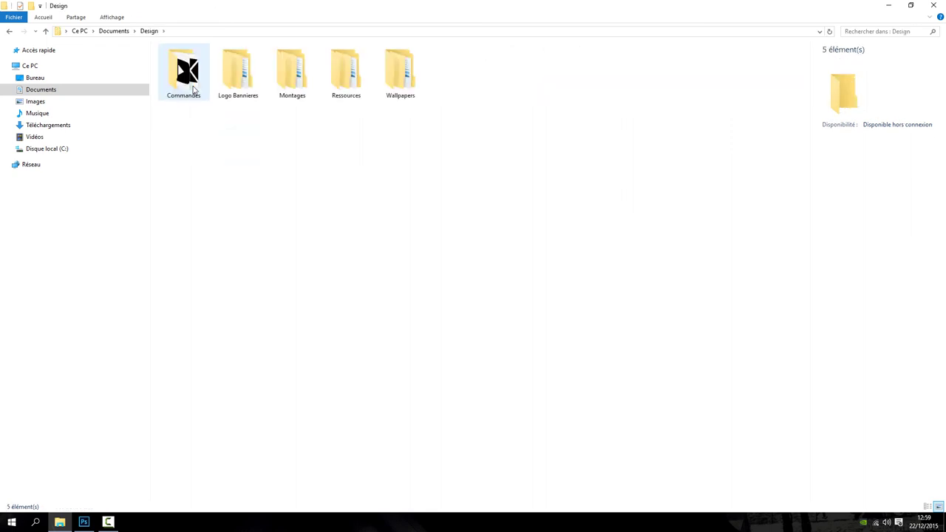
key(alt+Left)
double_click(507, 85)
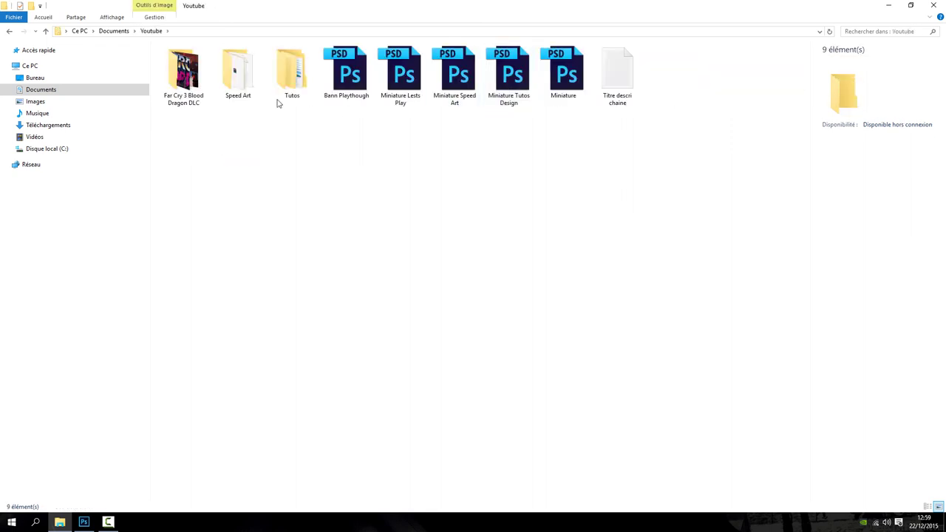
double_click(274, 79)
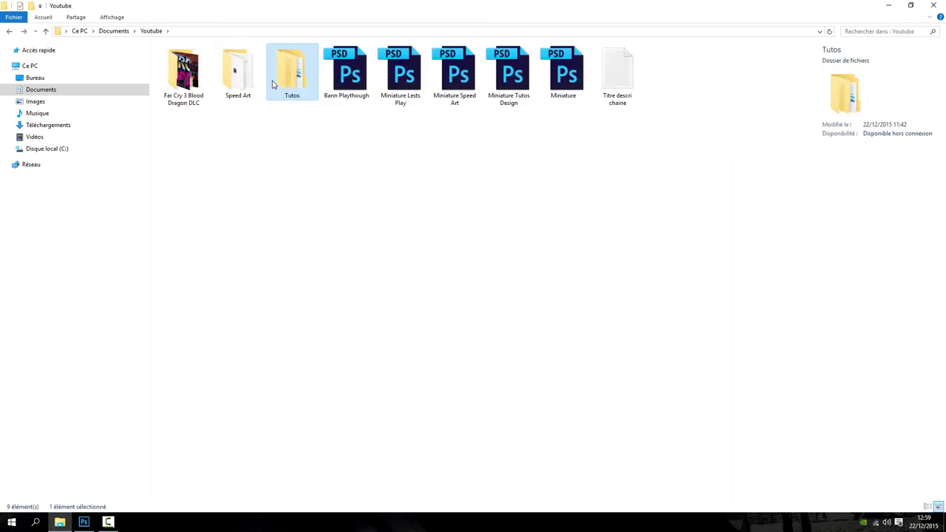
double_click(194, 65)
click(302, 100)
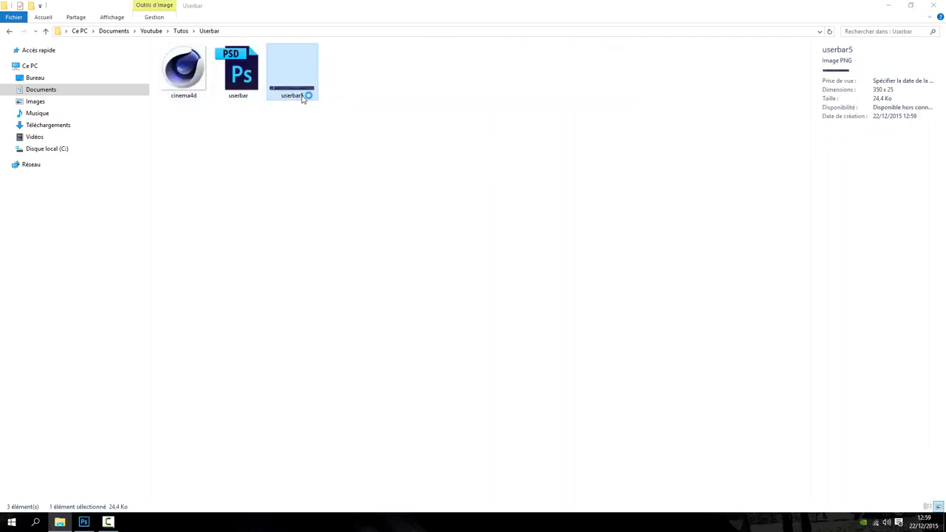